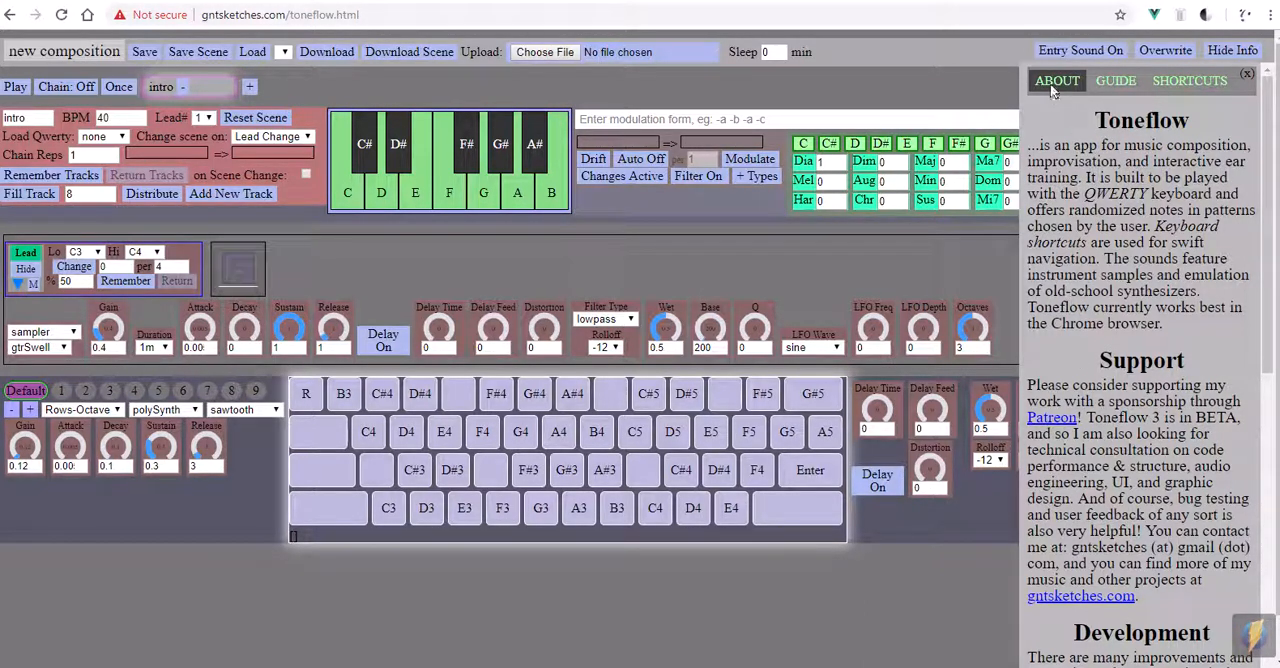
- Open the Guide and Shortcuts pages of the info panel and hide the panel
left_click(1113, 82)
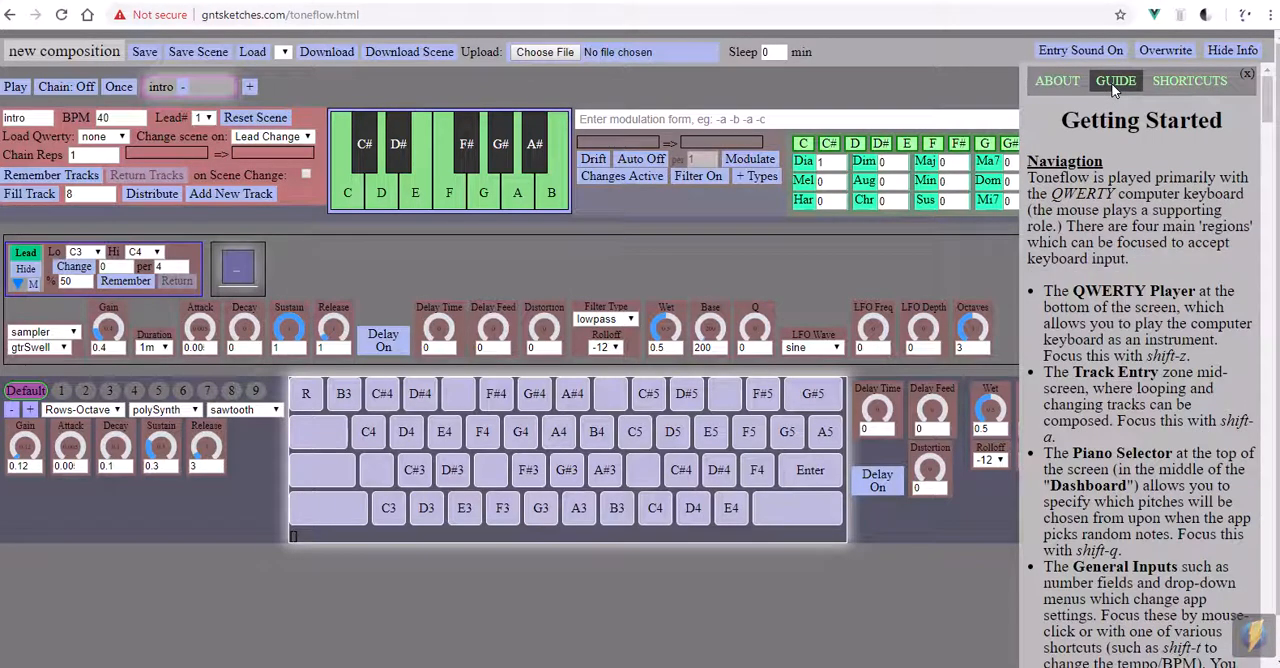
left_click(1196, 84)
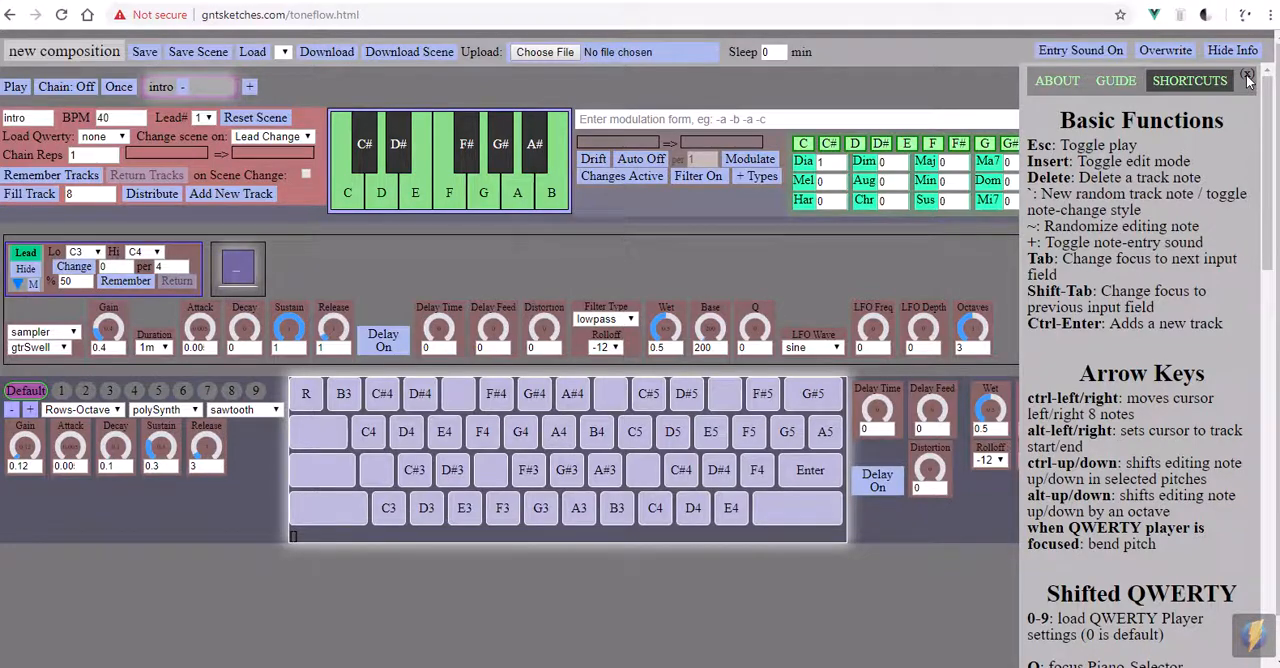
left_click(1246, 78)
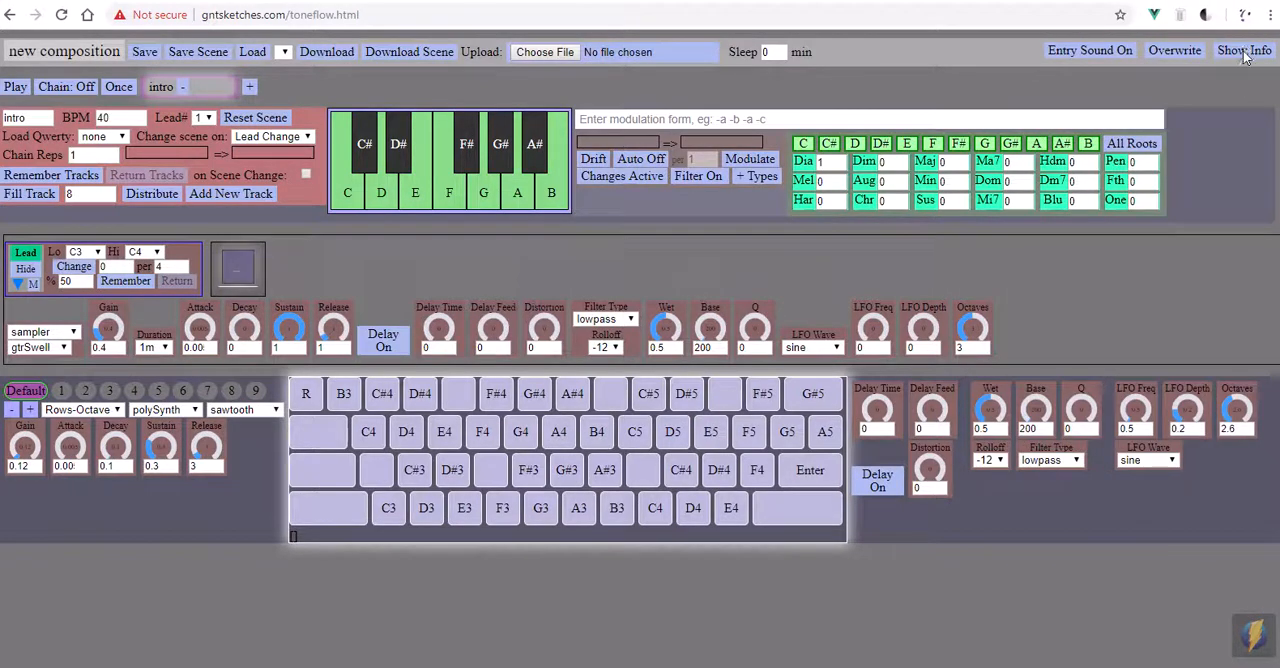
left_click(1245, 55)
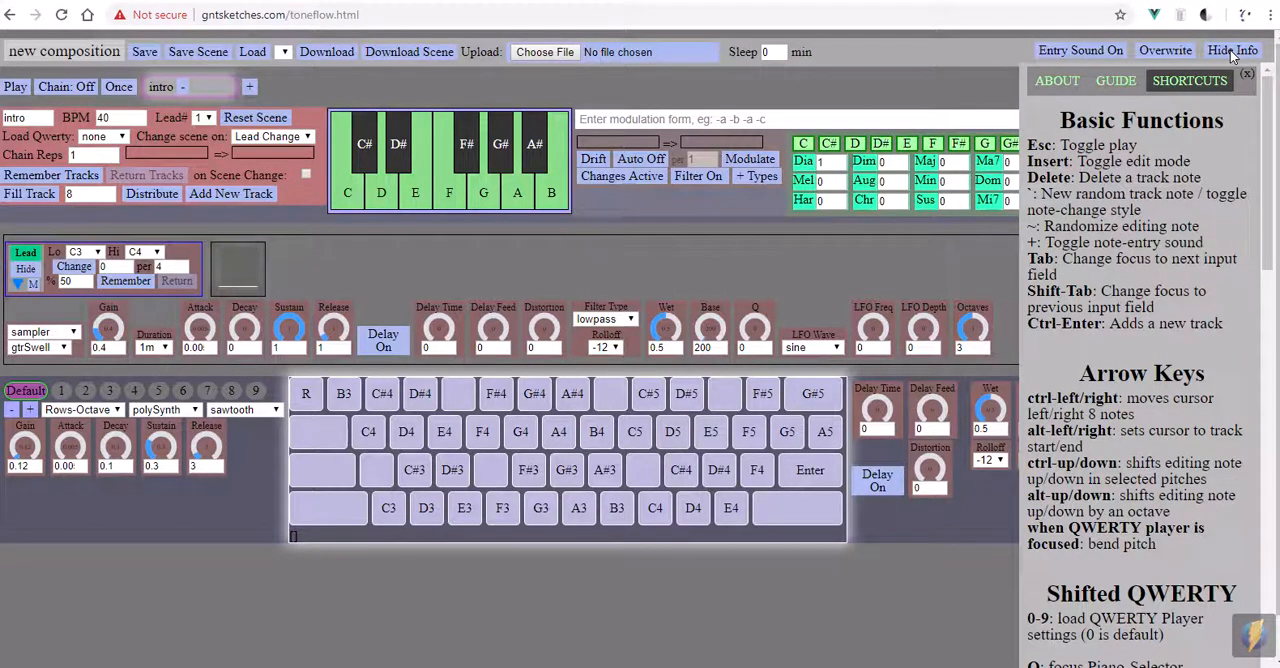
left_click(1233, 53)
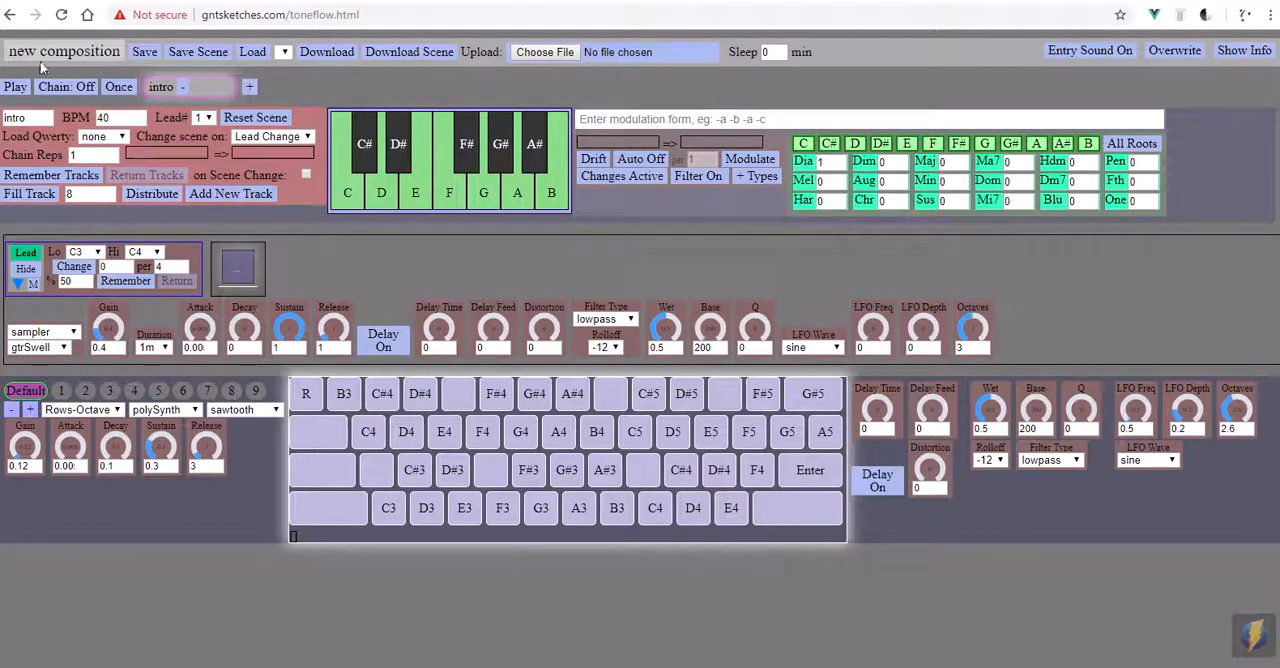
mouse_move(4, 38)
left_mouse_down()
mouse_move(22, 58)
mouse_move(351, 92)
mouse_move(853, 73)
left_mouse_up()
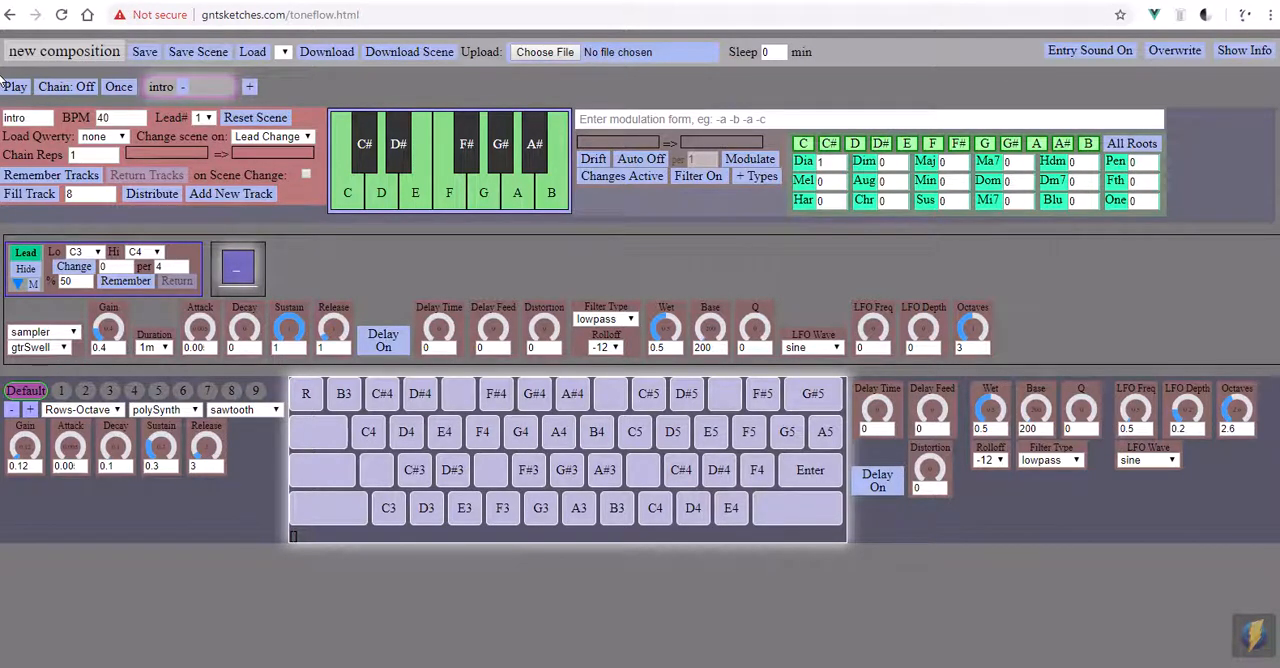
mouse_move(2, 74)
left_mouse_down()
mouse_move(100, 108)
mouse_move(537, 106)
left_mouse_up()
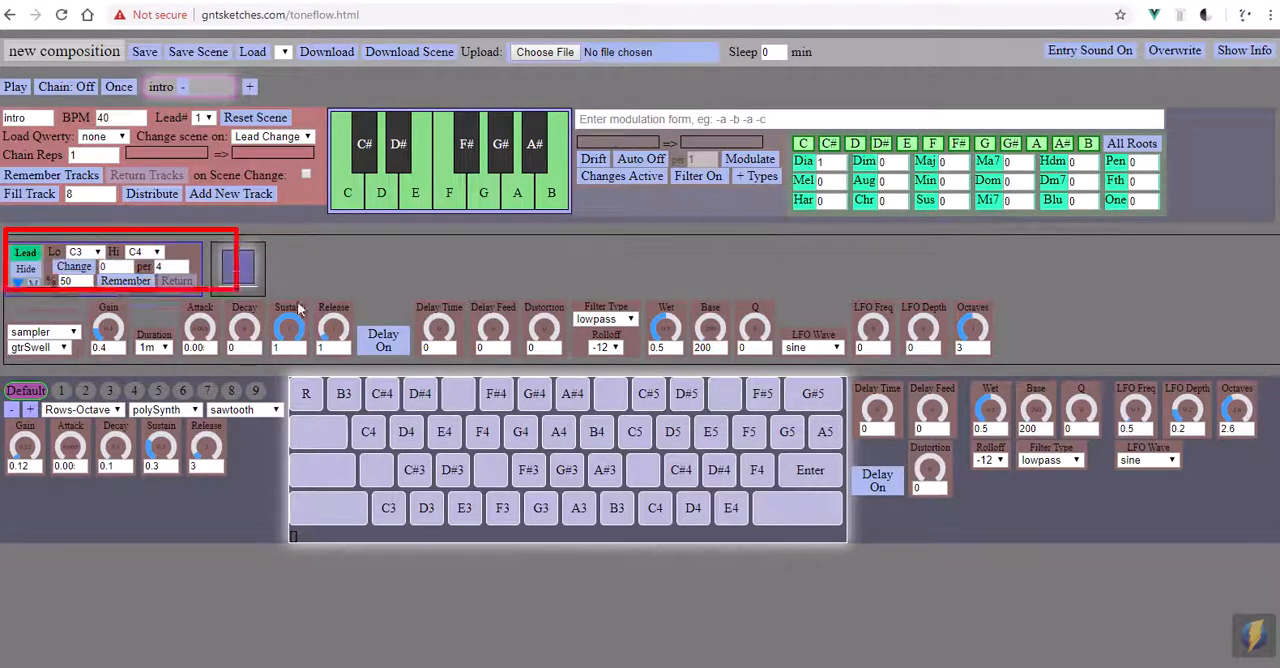
mouse_move(697, 360)
left_mouse_down()
mouse_move(1219, 354)
mouse_move(1232, 365)
left_mouse_up()
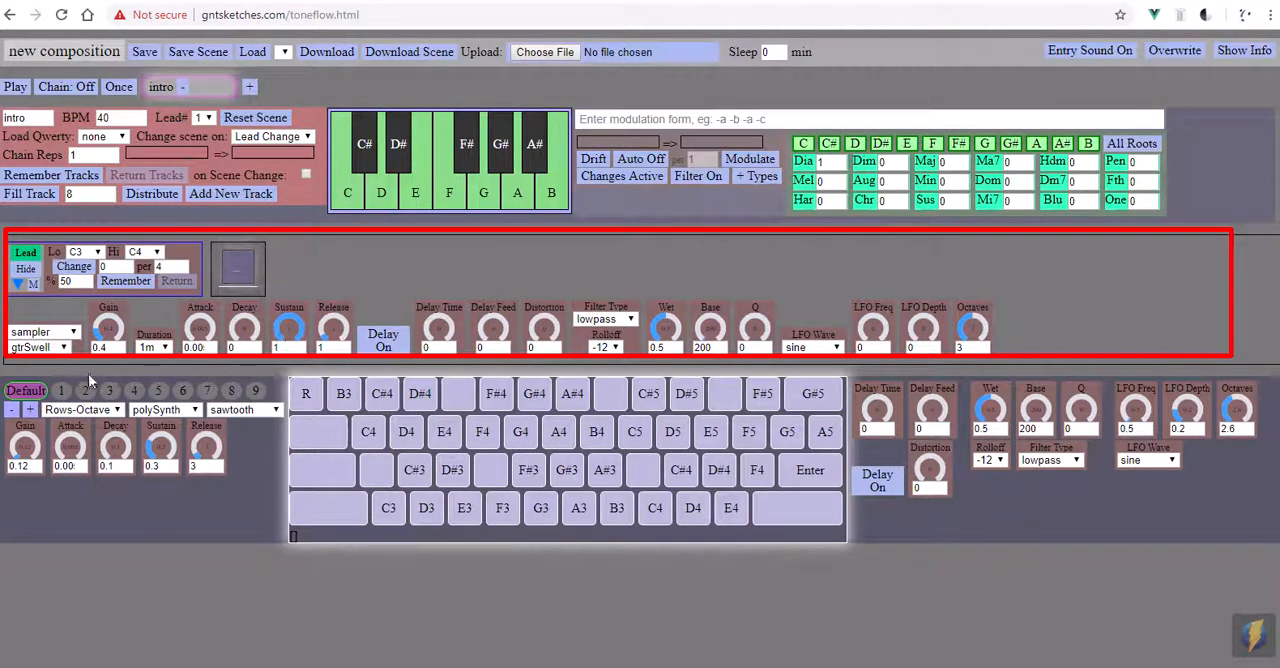
mouse_move(5, 376)
left_mouse_down()
mouse_move(40, 416)
mouse_move(178, 484)
mouse_move(378, 510)
mouse_move(663, 522)
mouse_move(1106, 519)
mouse_move(1270, 545)
left_mouse_up()
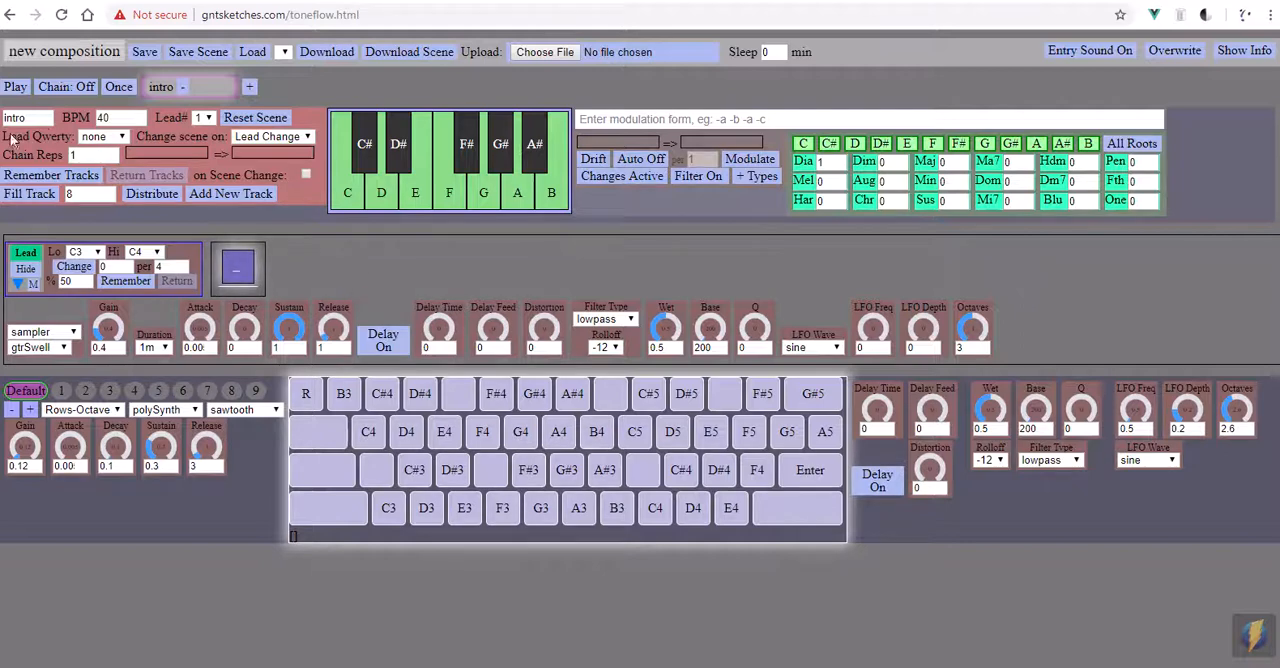
- Lower the scene's BPM to 40 and move the input focus through the neighbouring scene fields and back to BPM
left_click(109, 118)
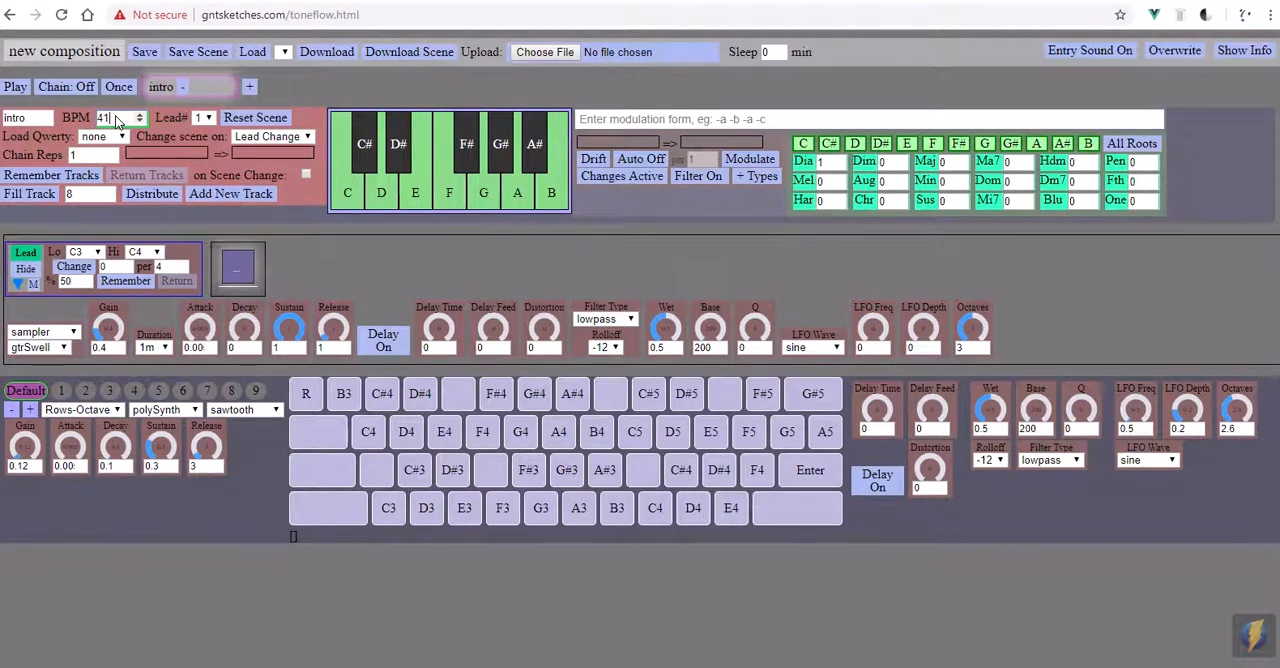
key("Down")
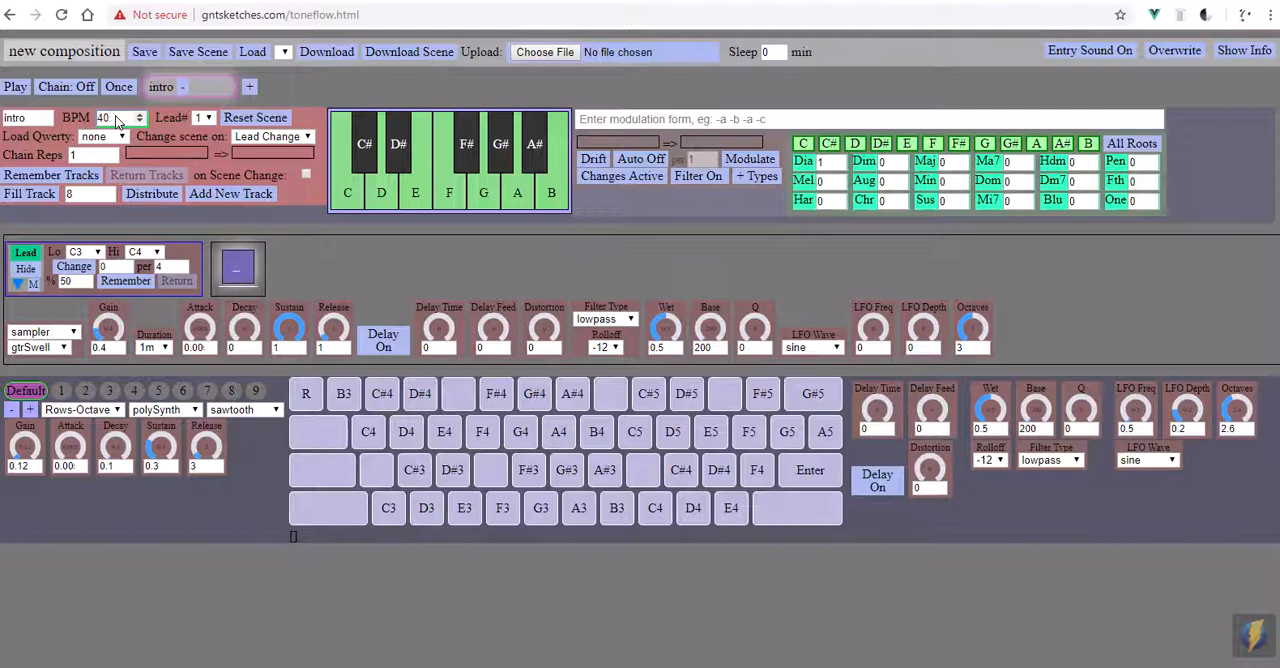
key("Tab")
key("Tab")
key("shift")
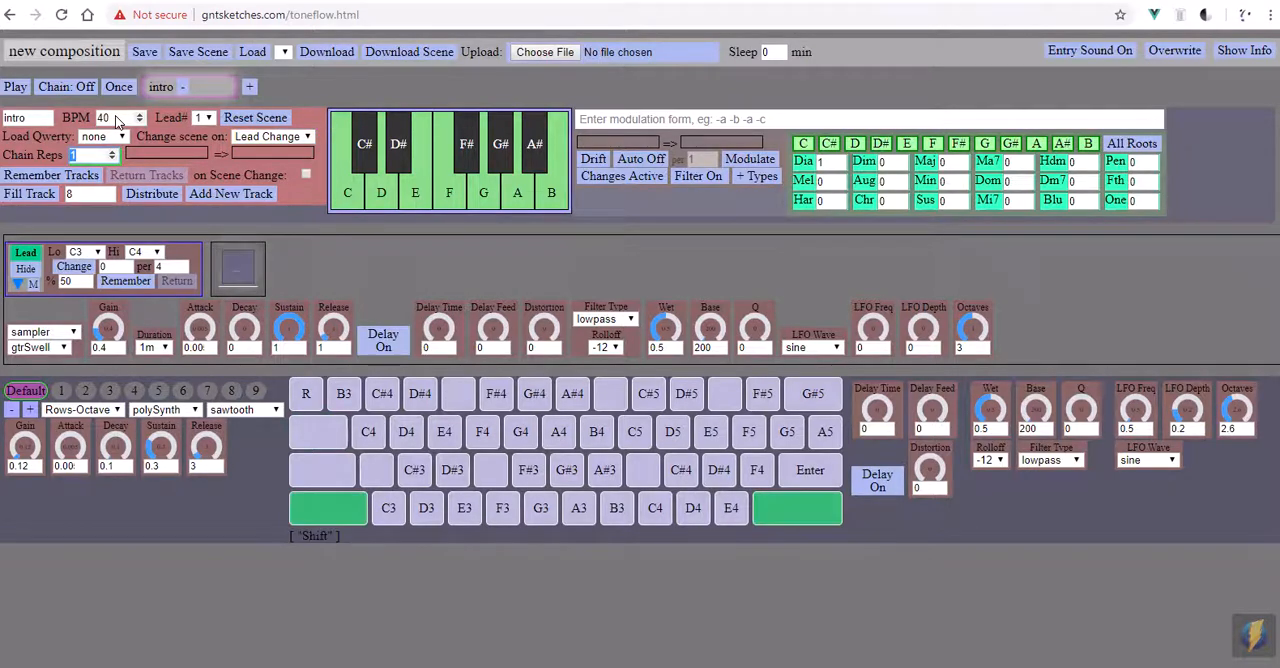
key("shift+Tab")
key("shift+Tab")
key("shift+Tab")
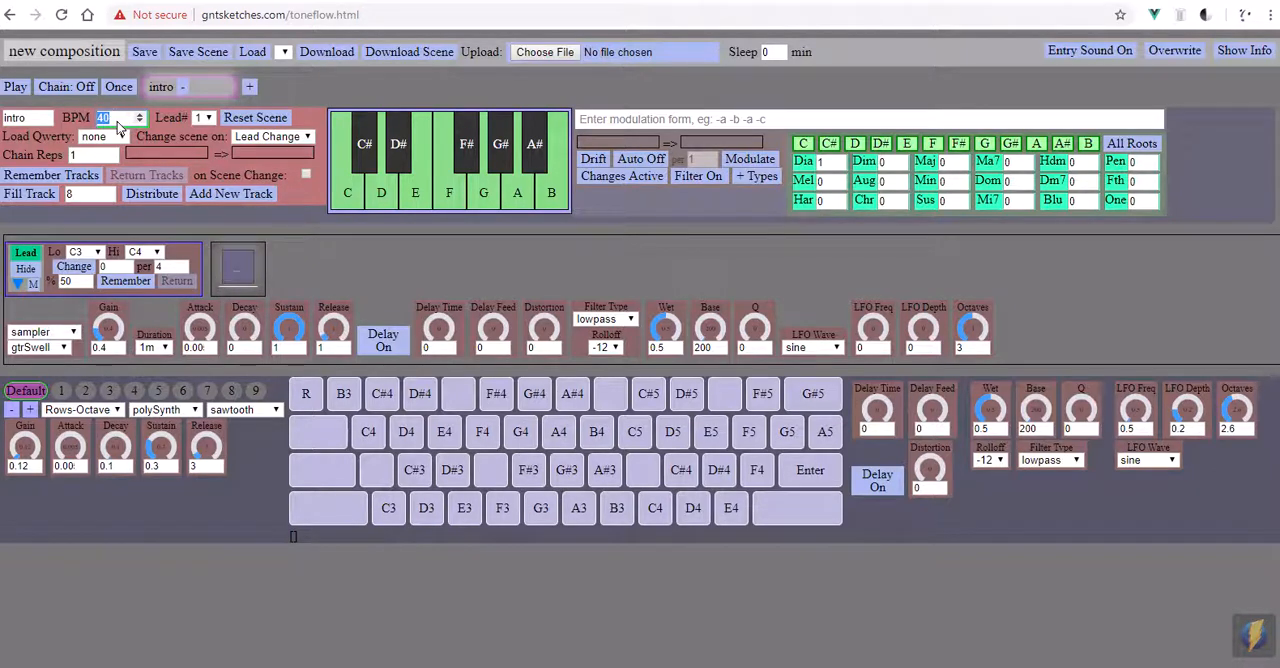
- Switch the keyboard focus between the Track Entry, QWERTY Player and Piano Selector regions, finishing on the QWERTY Player
left_click(296, 256)
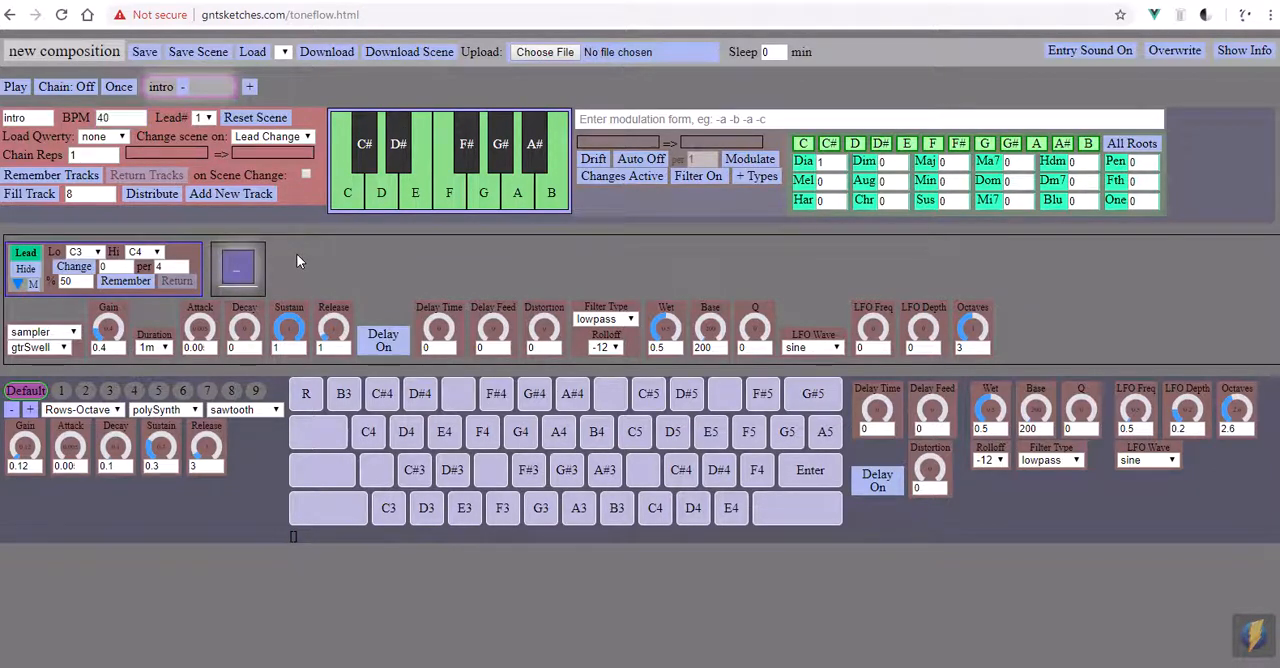
key("shift")
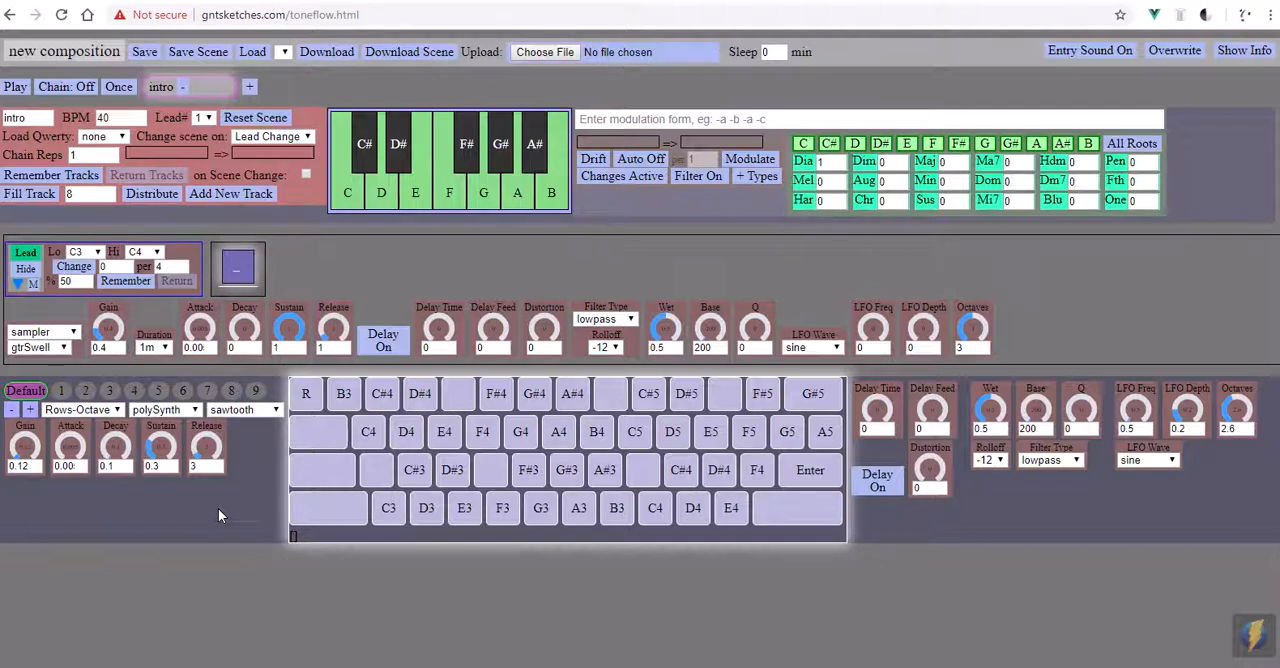
key("shift")
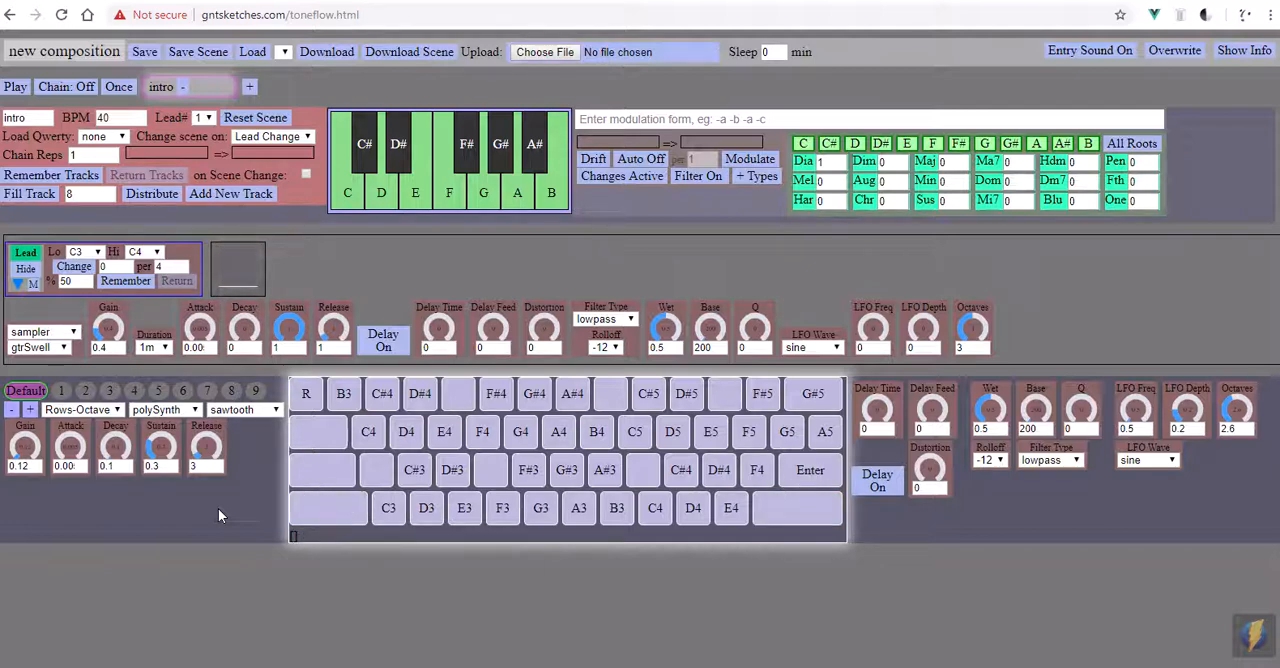
key("shift")
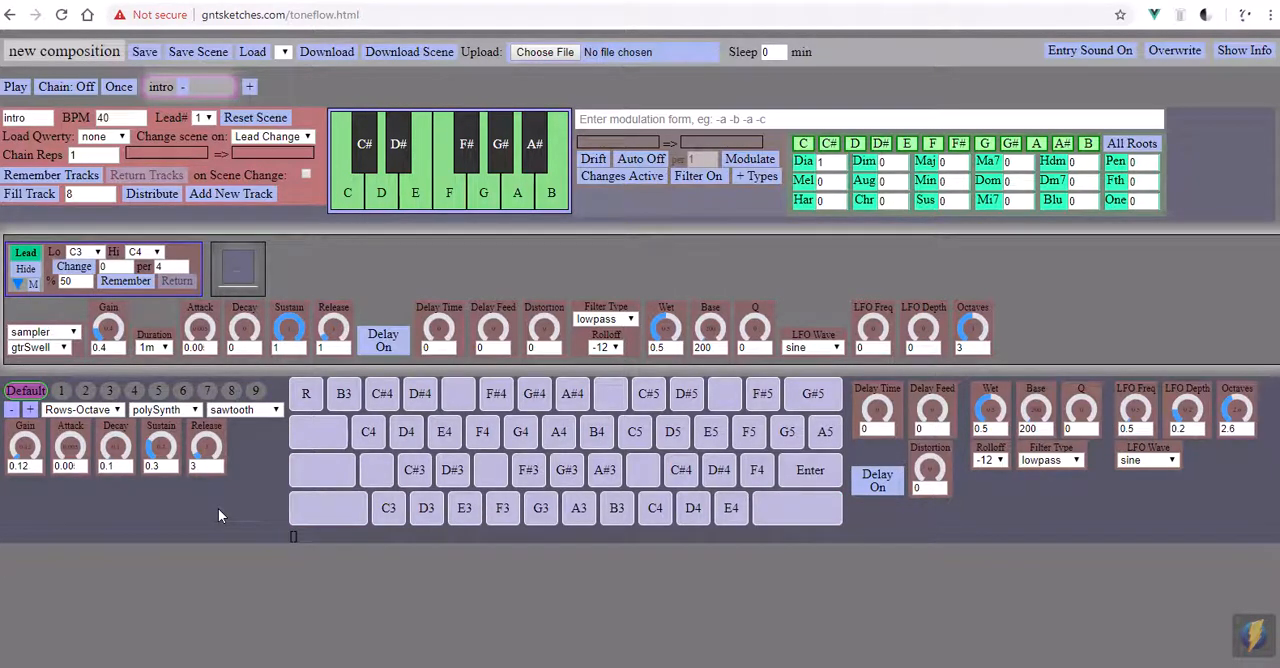
key("shift+q")
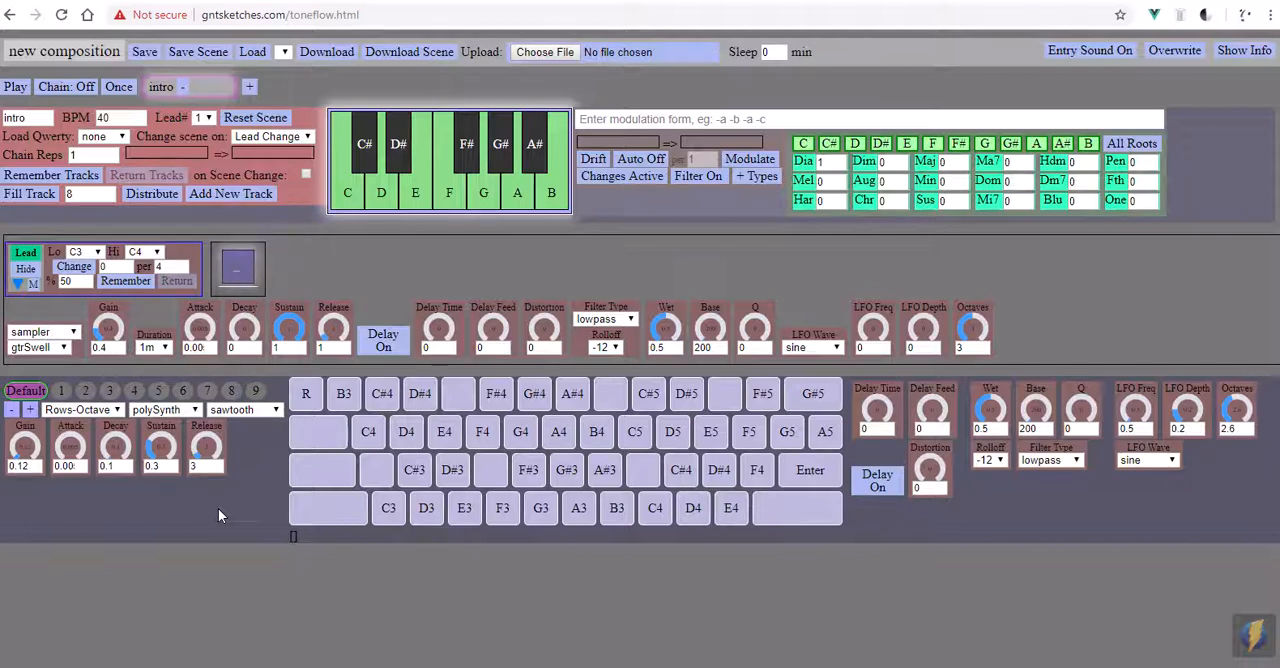
key("shift+Down")
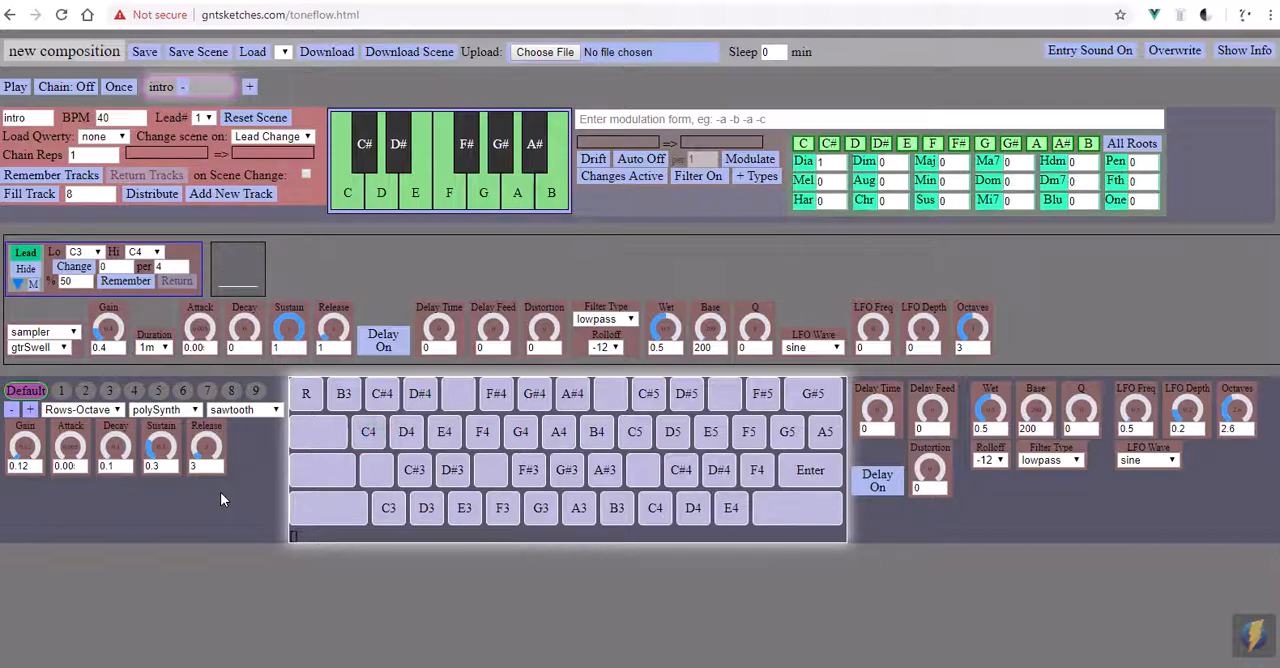
- Play the notes E4, F4 and G4 on the QWERTY Player
key("e")
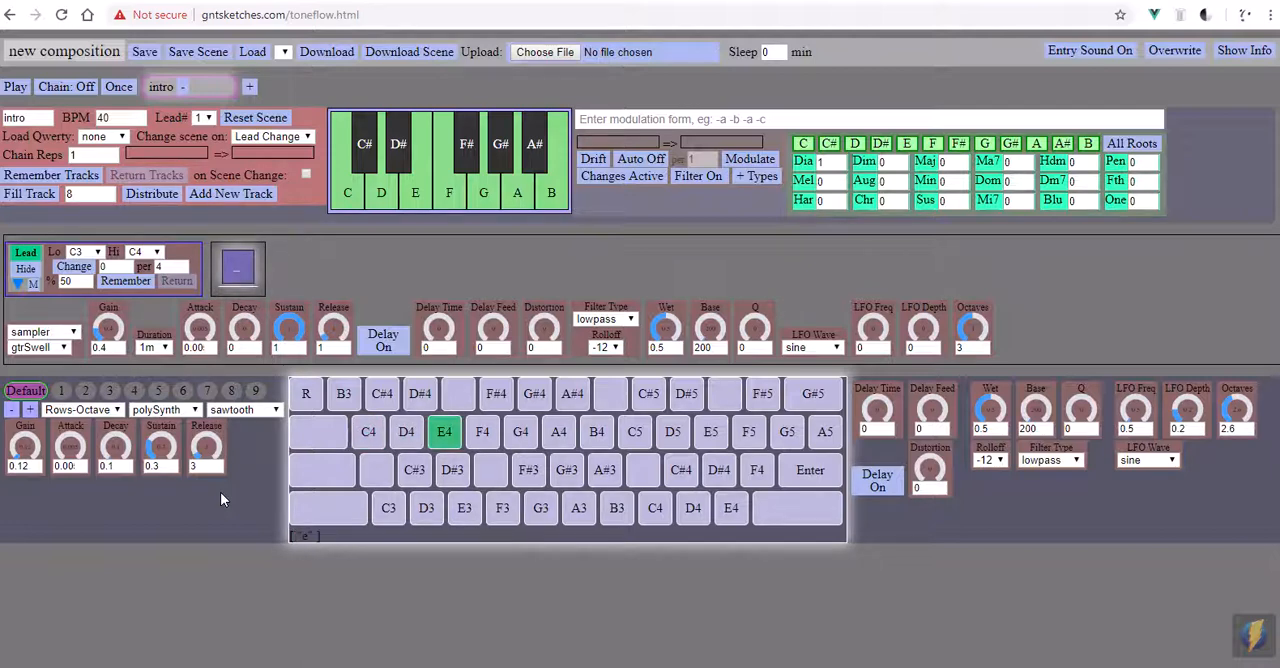
key("r")
key("t")
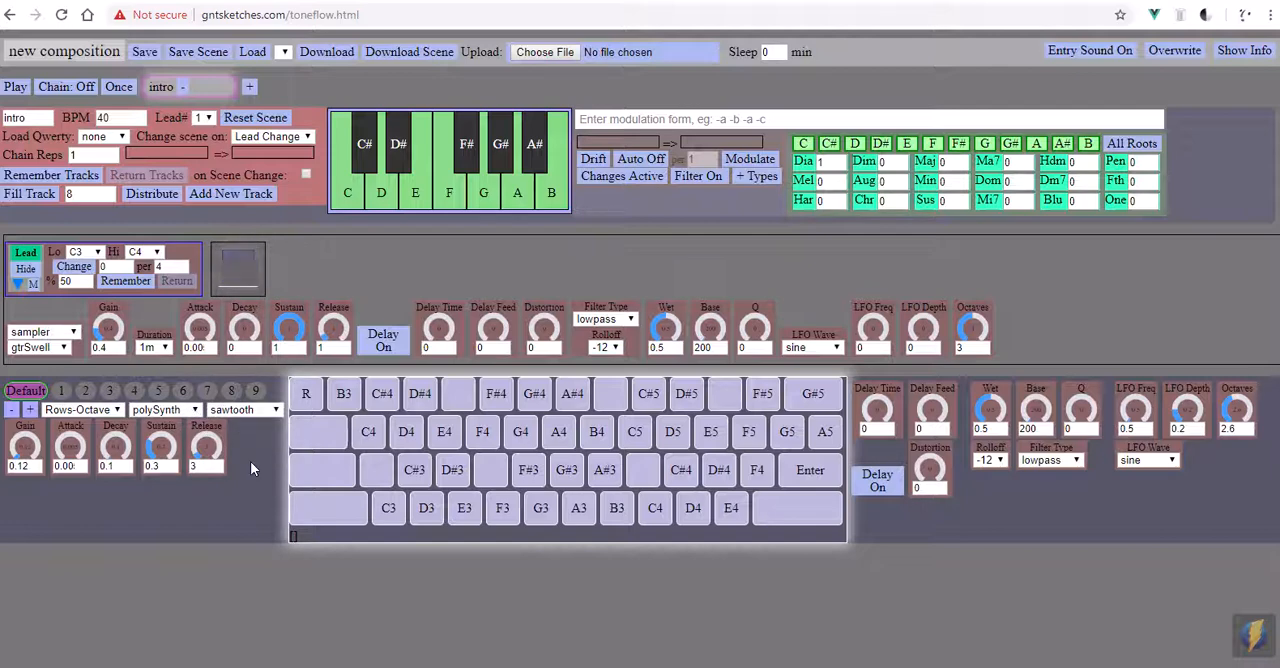
- Hold C3 on the QWERTY Player and play A3, G3, A3 and C4
key("z")
key("n")
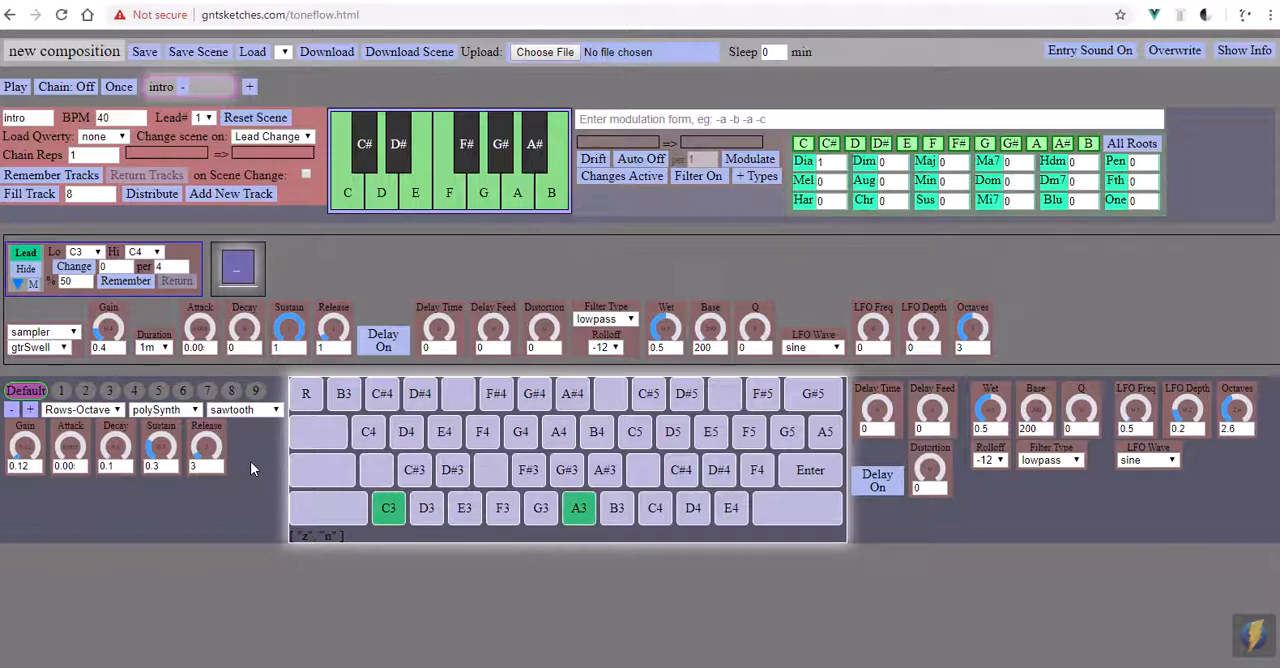
key("b")
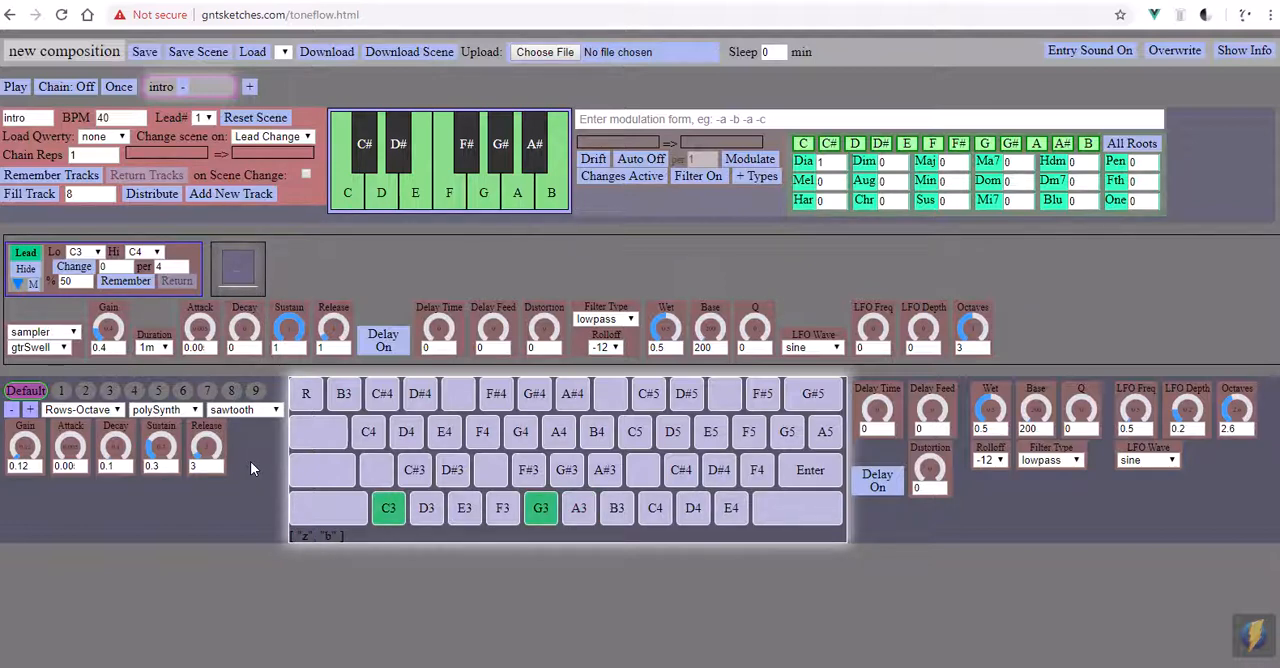
key("n")
key("comma")
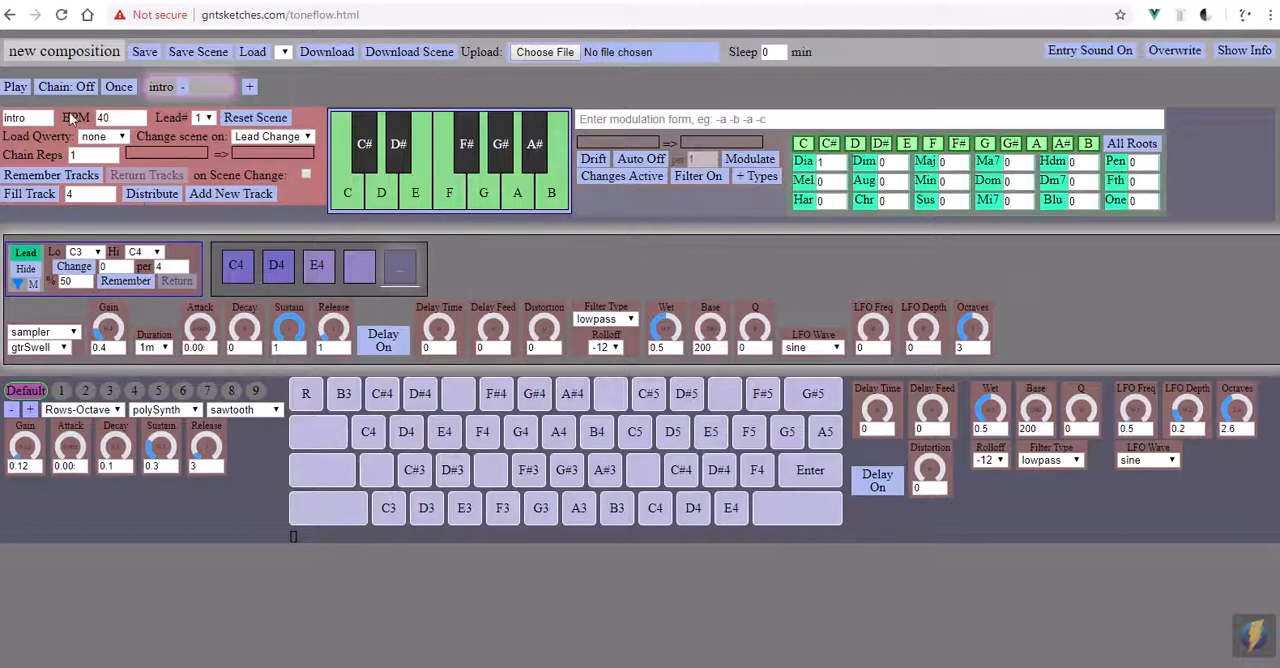
- Play back the intro scene's track of C4, D4, E4 and a rest, and pause it
left_click(9, 88)
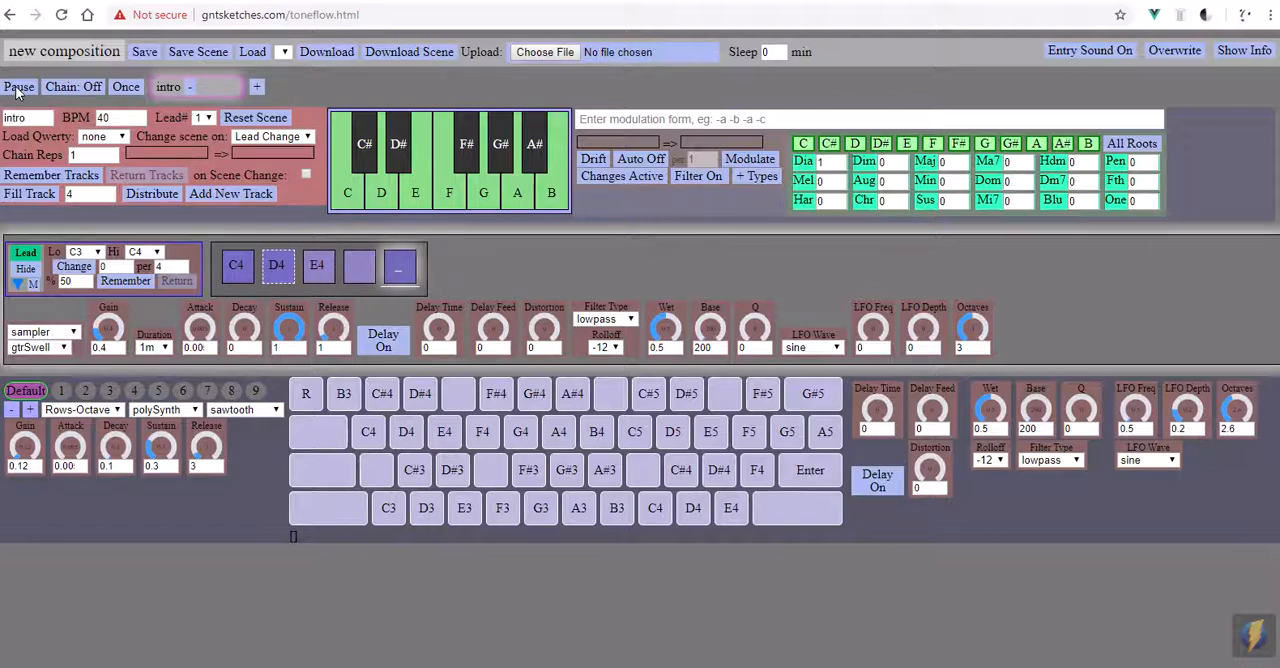
left_click(18, 88)
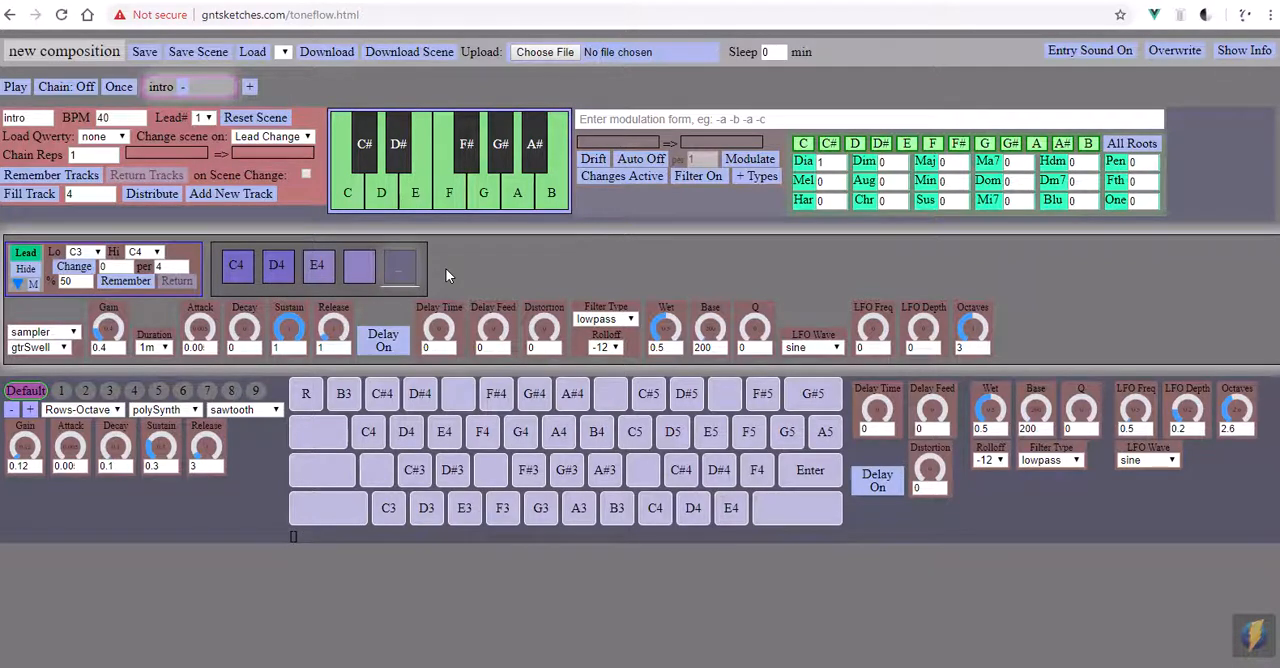
- Delete the lead track's final rest, try G#5 in its place, and restore the rest
key("BackSpace")
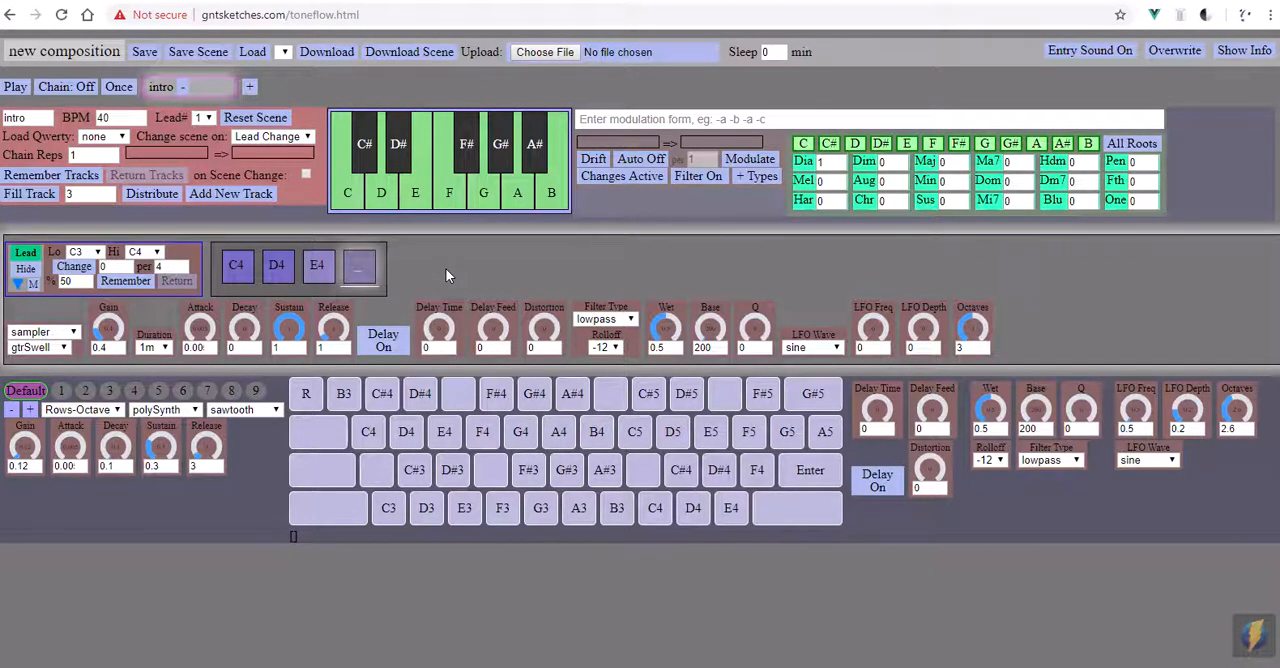
key("BackSpace")
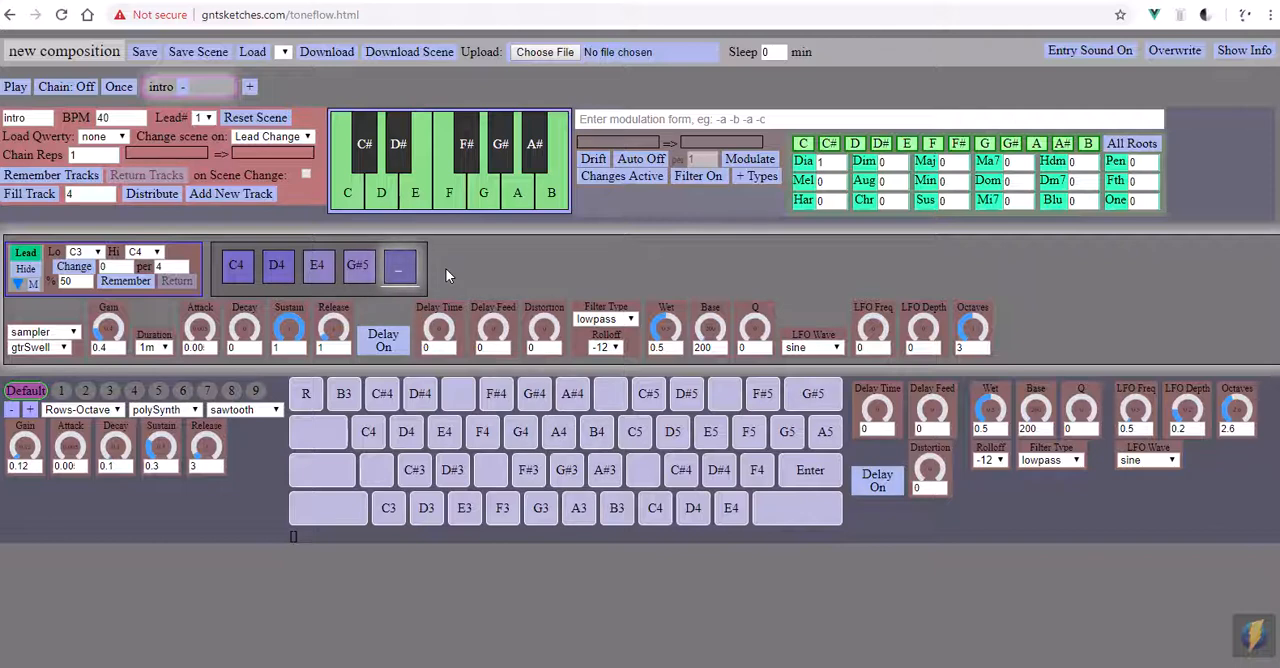
key("BackSpace")
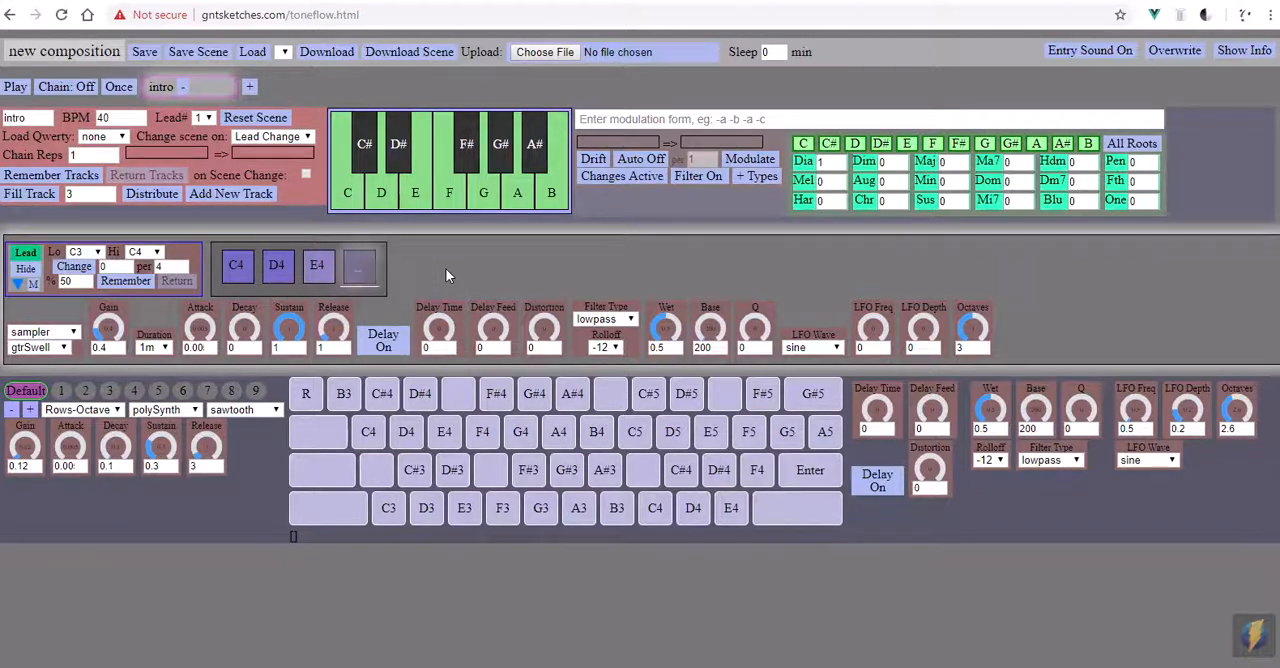
key("space")
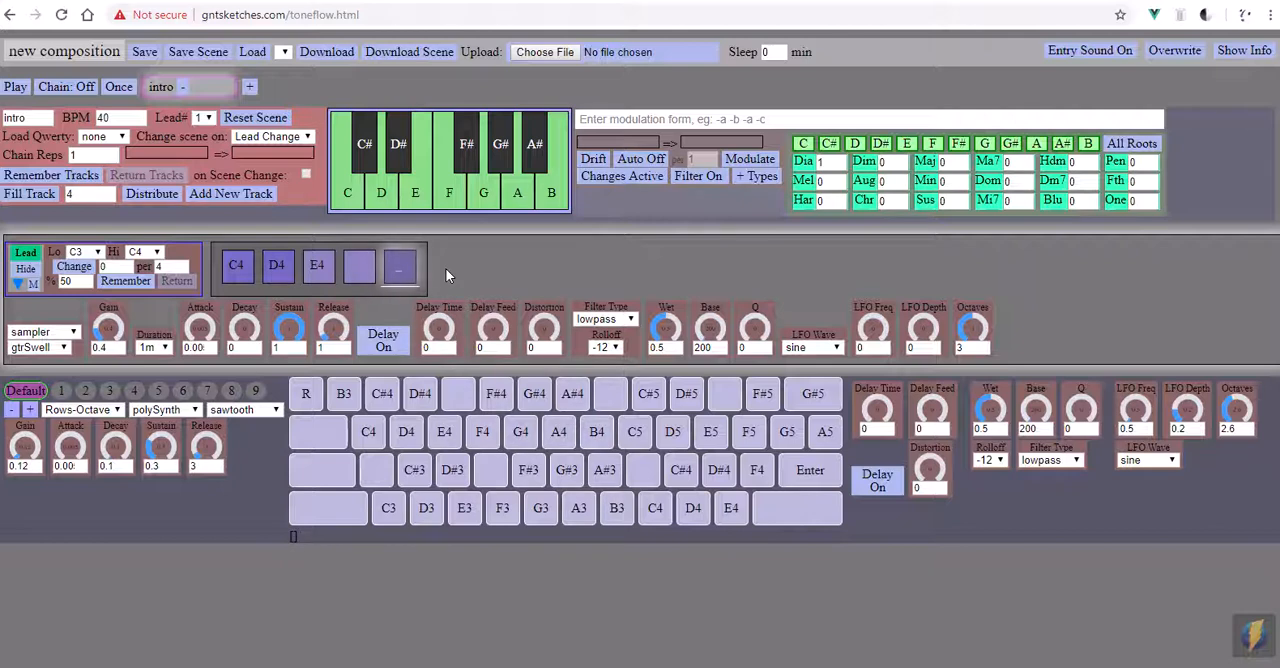
- Replace the lead track's third note, E4, with G4 and return the edit cursor to the track's end
key("Left")
key("Left")
key("Left")
key("Left")
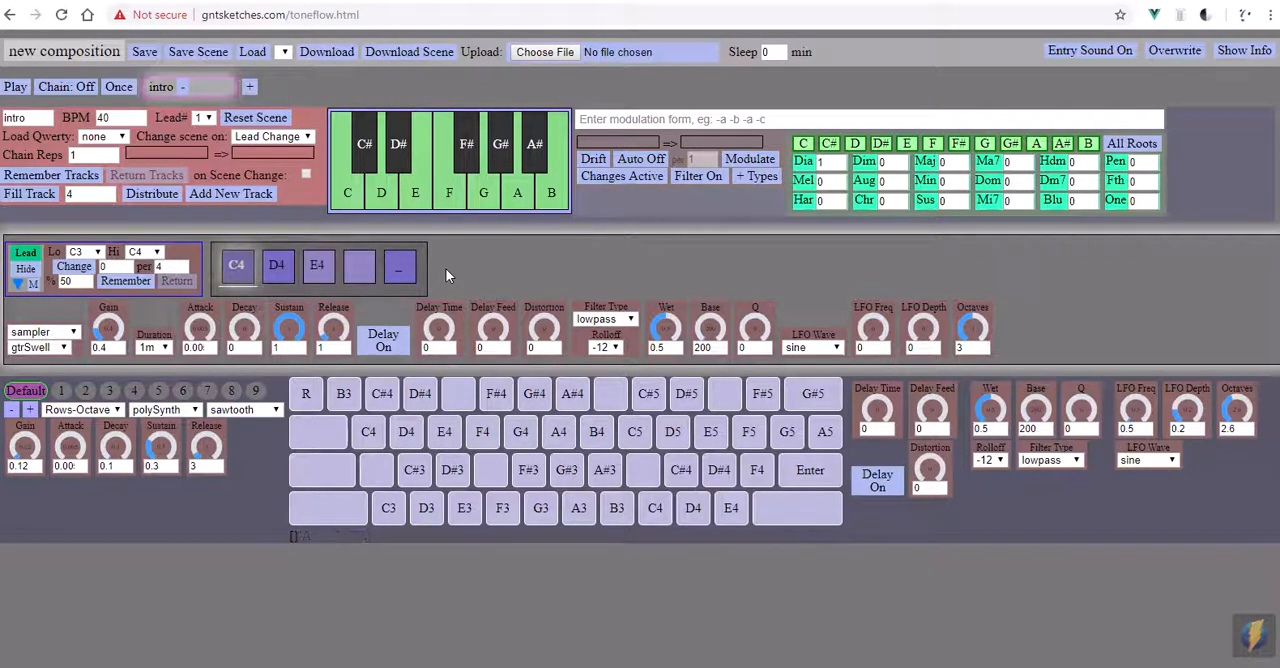
key("Right")
key("Right")
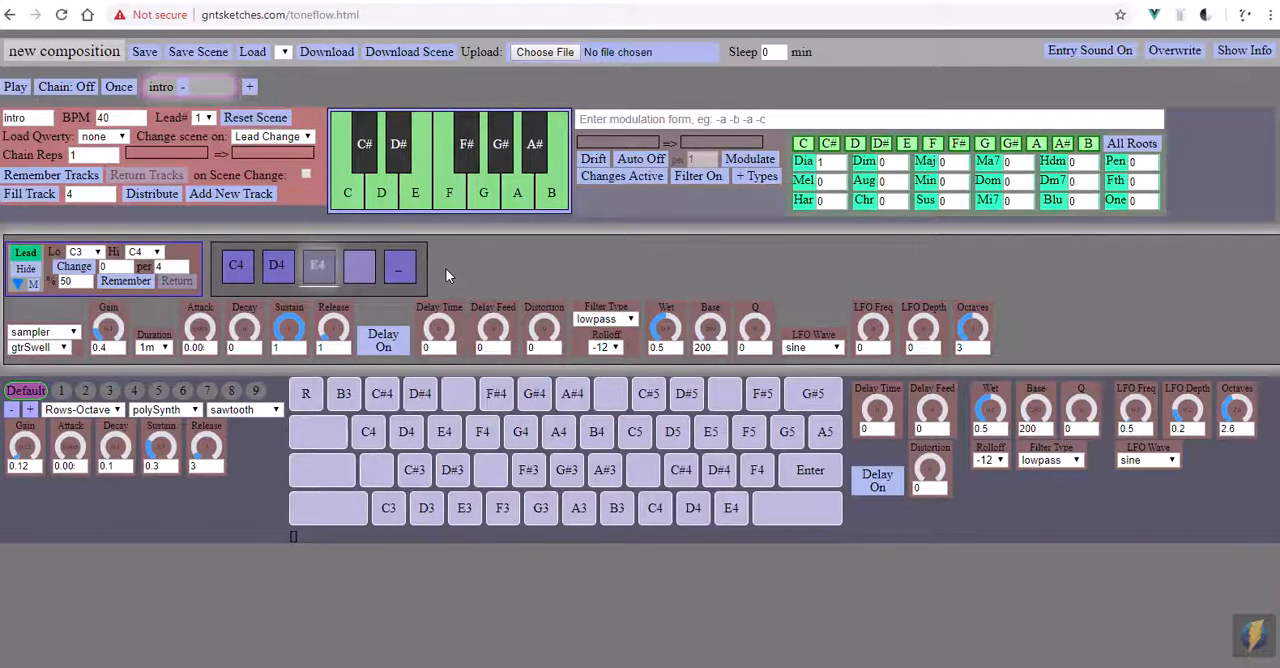
key("t")
key("Right")
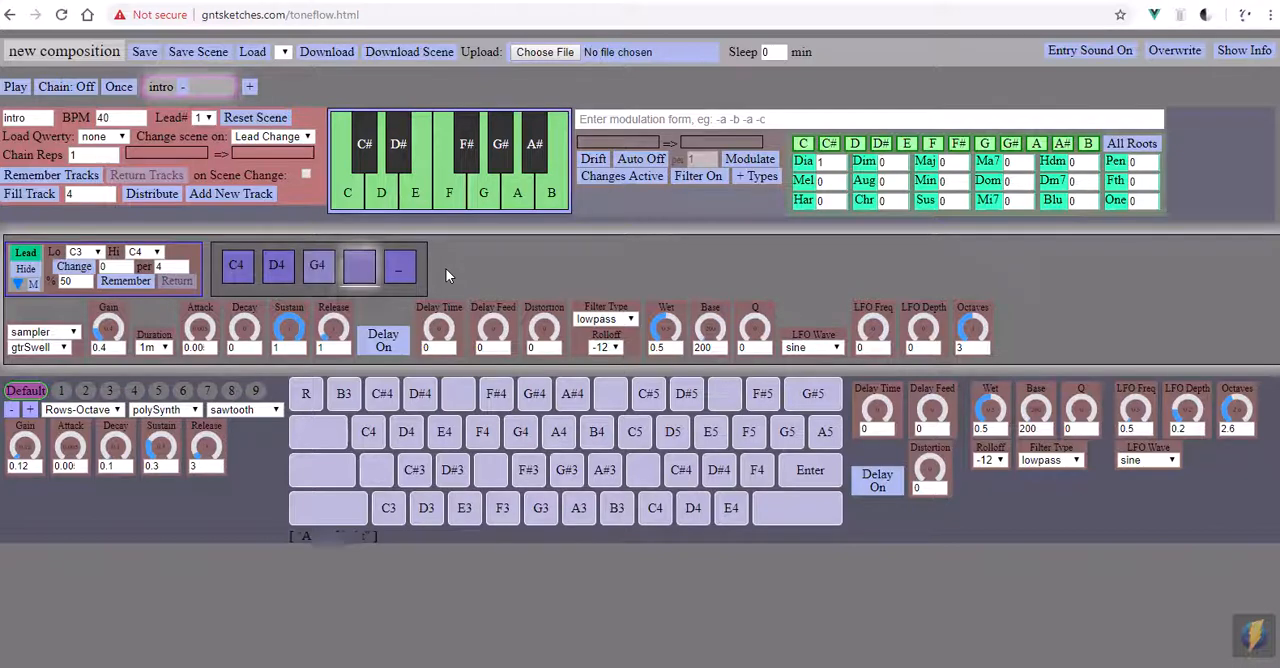
key("Right")
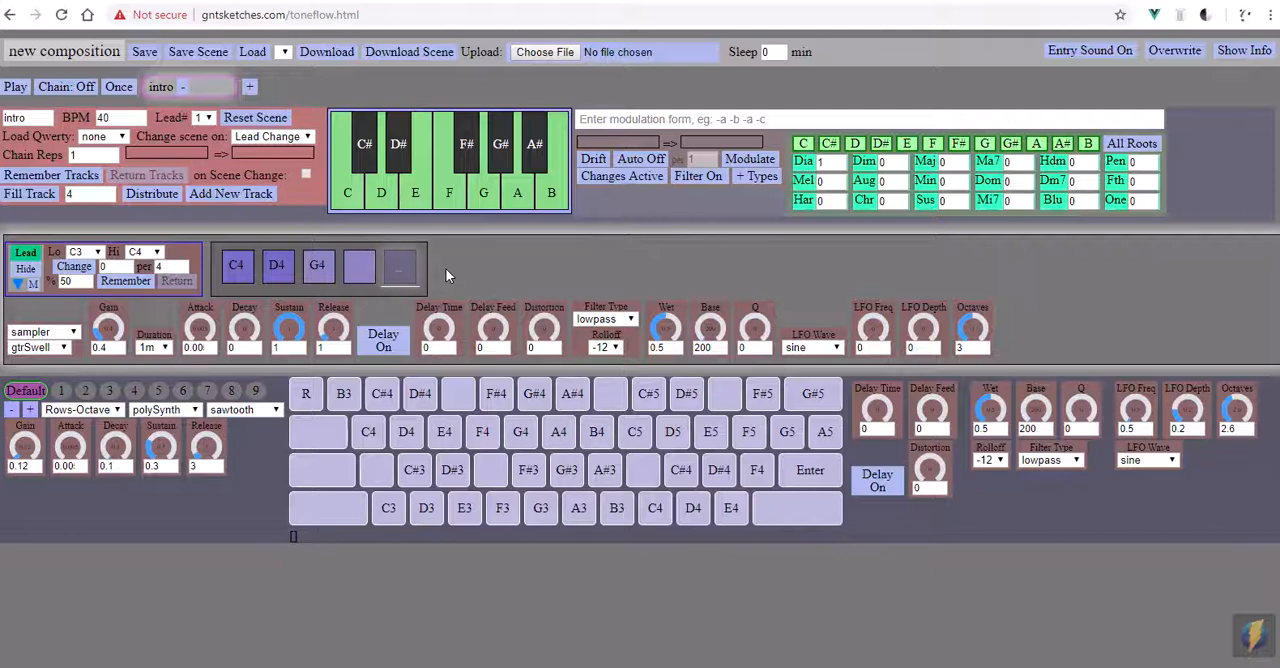
- Start the intro scene's playback loop and play E4, G4, E4, E4, D4 and C4 over it on the QWERTY Player
key("space")
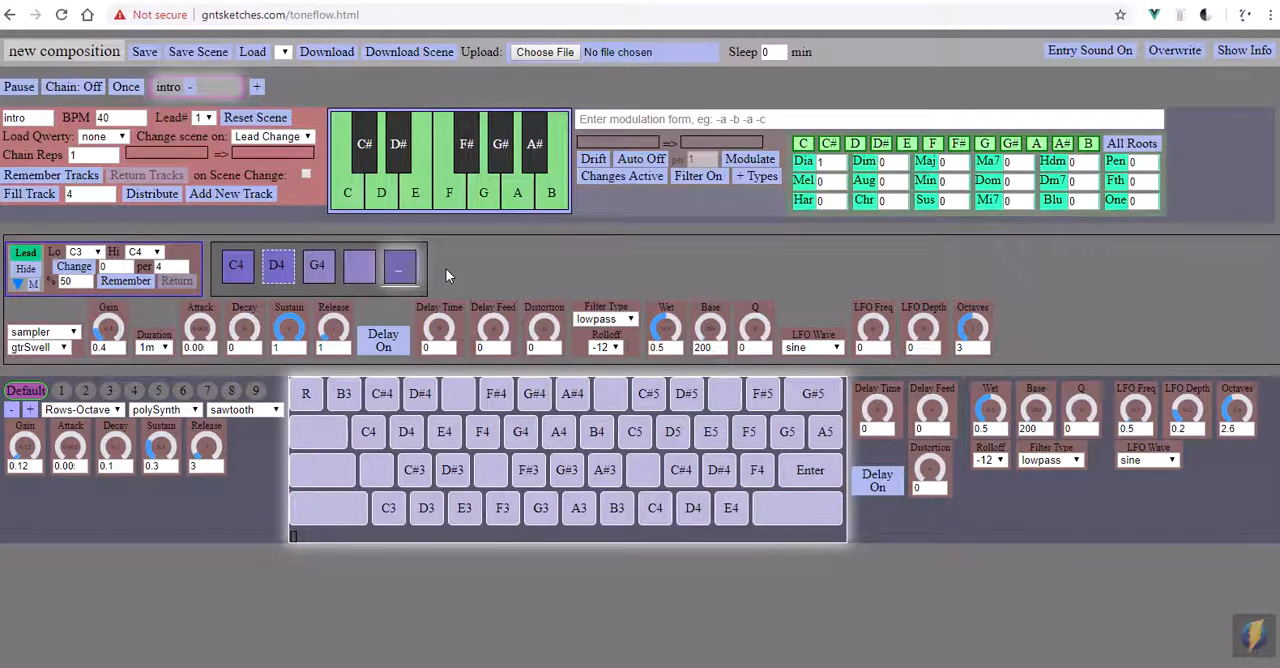
key("e")
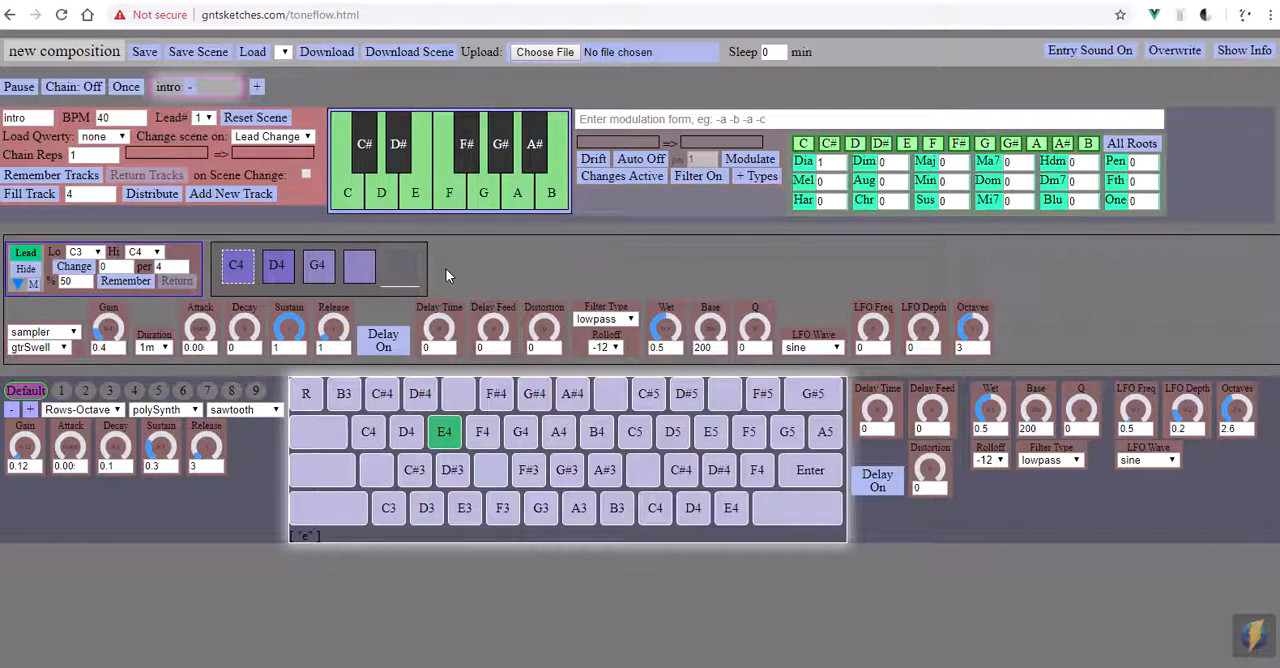
key("t")
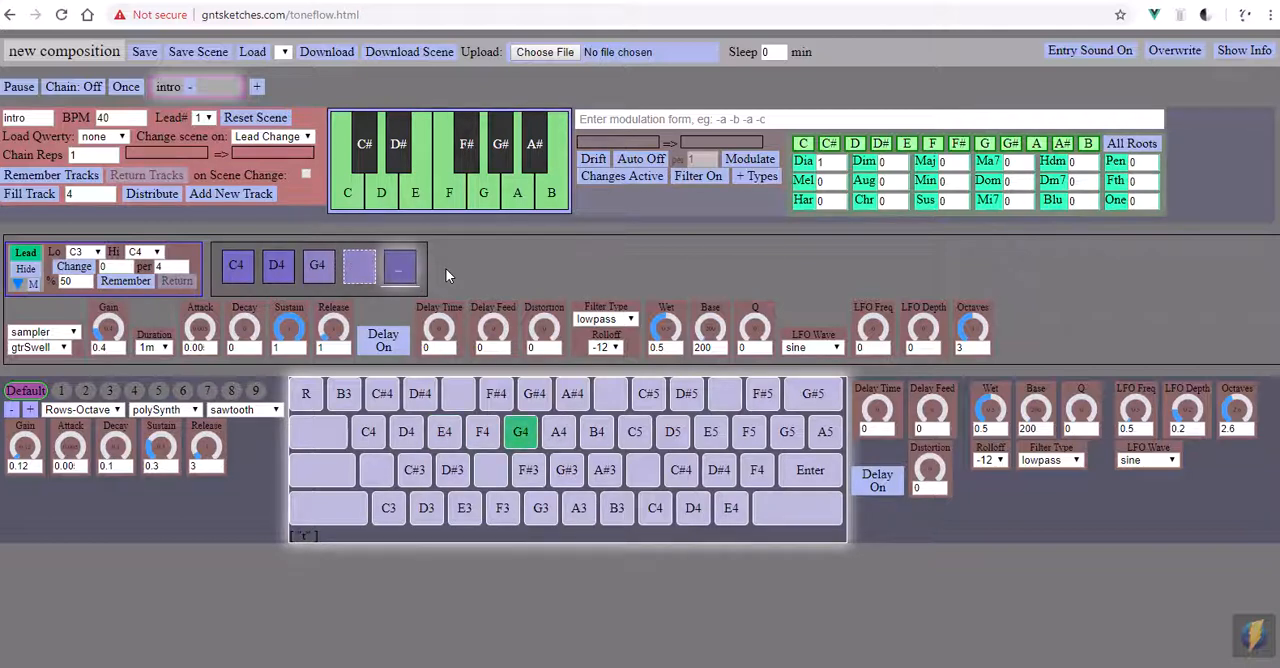
key("e")
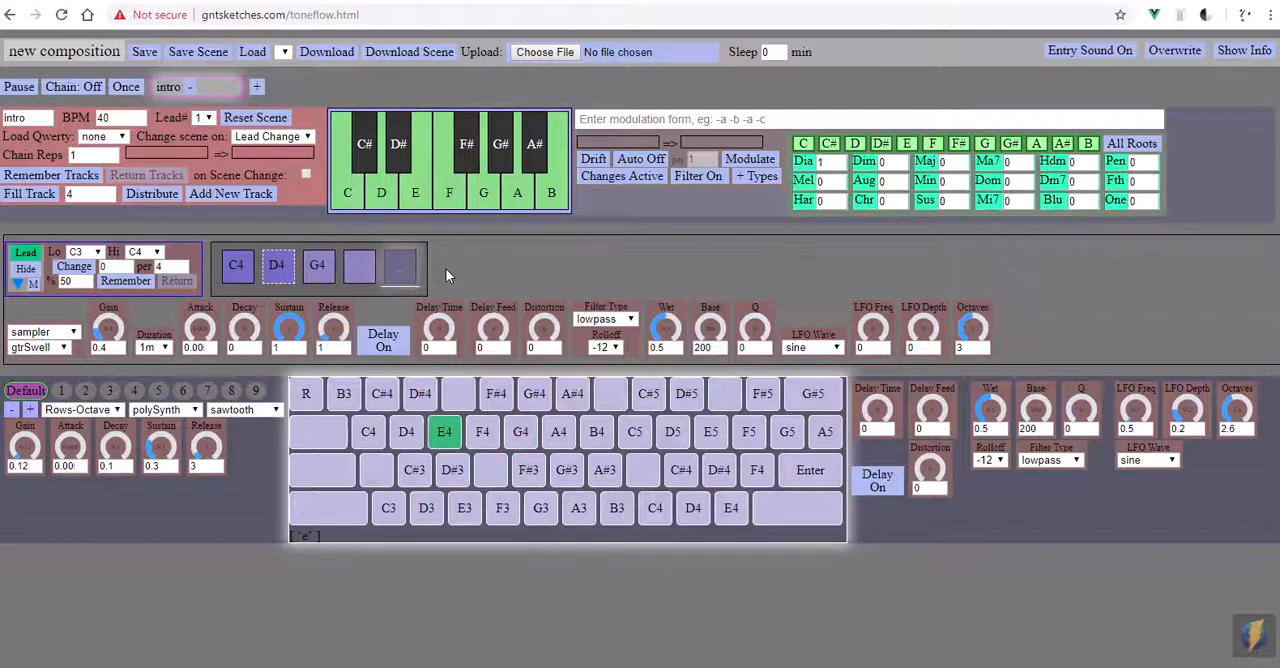
key("e")
key("w")
key("q")
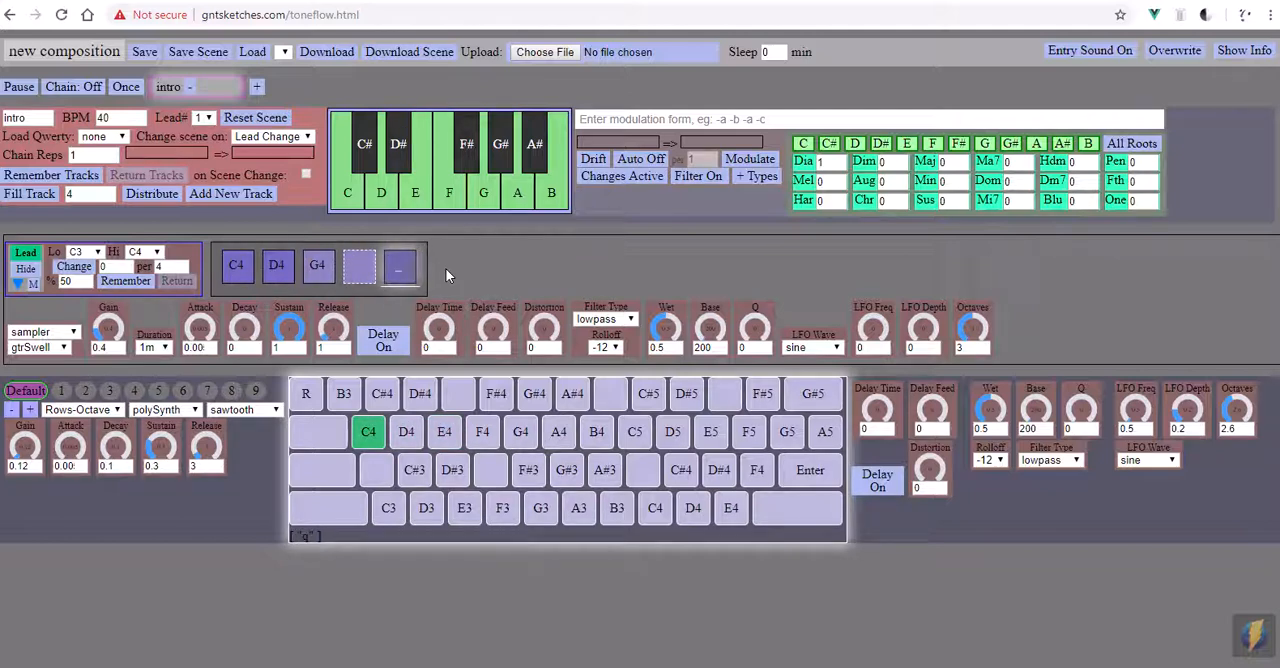
- Play C4, A3, A3, G3, G3, G3, A3, B3 and C4 over the loop, stop playback and reset the track's play position
key("comma")
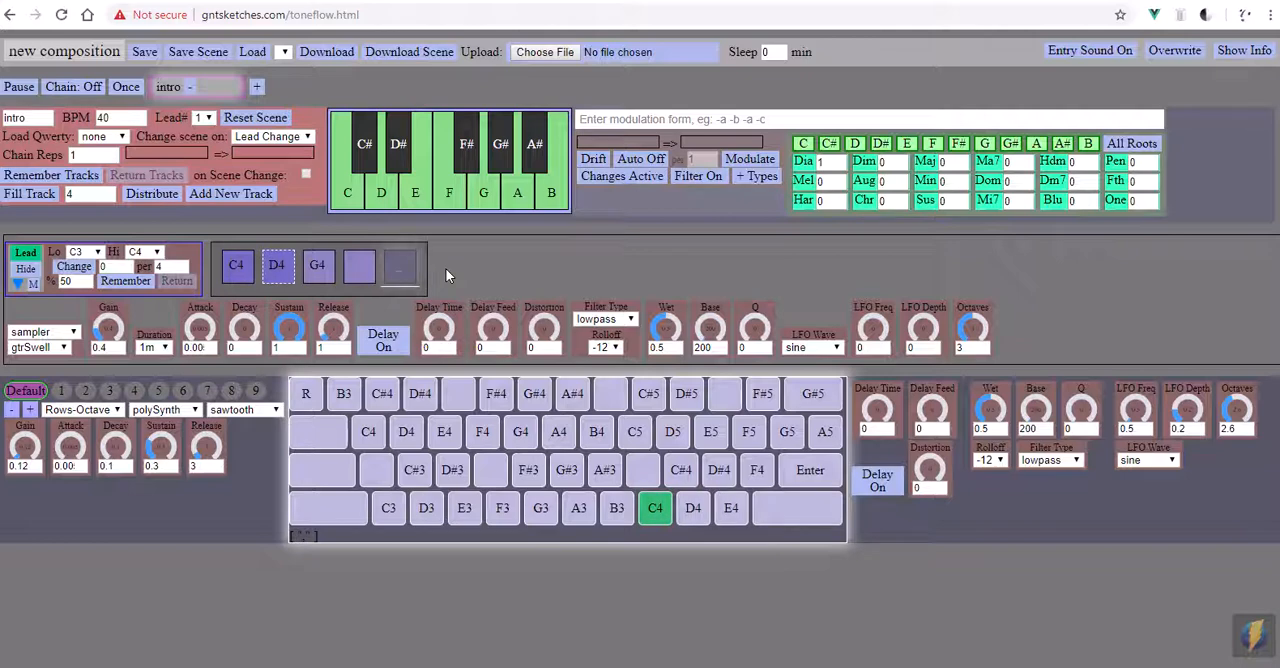
key("n")
key("n")
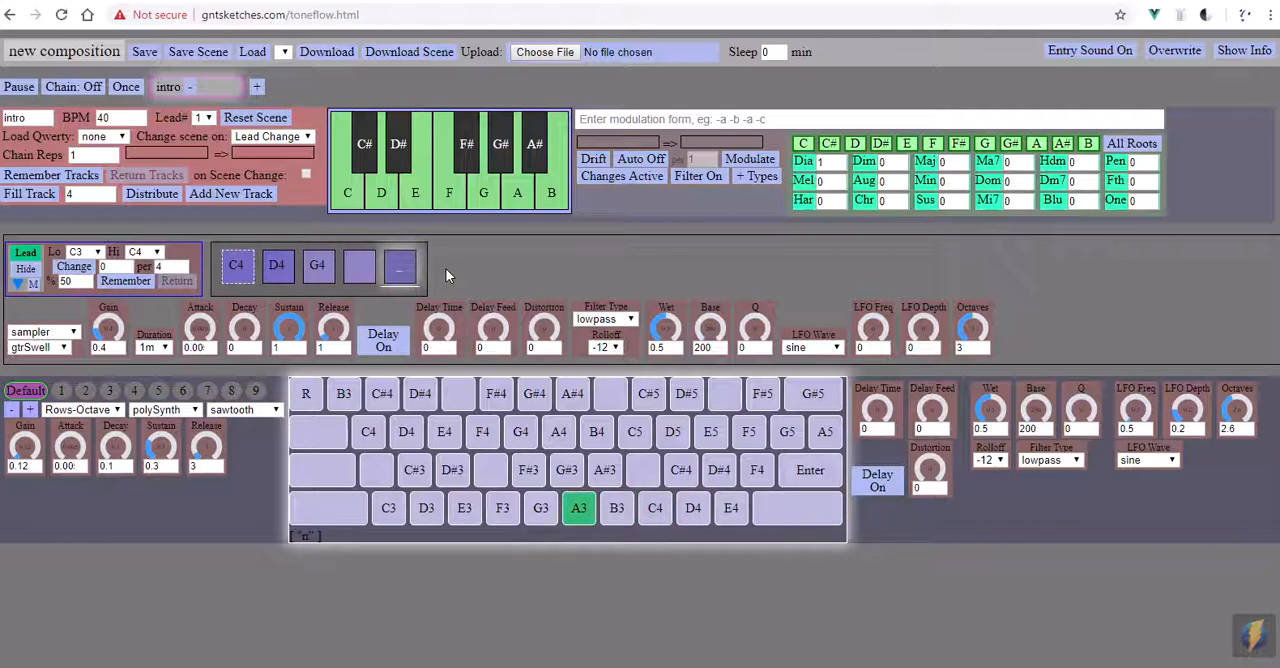
key("b")
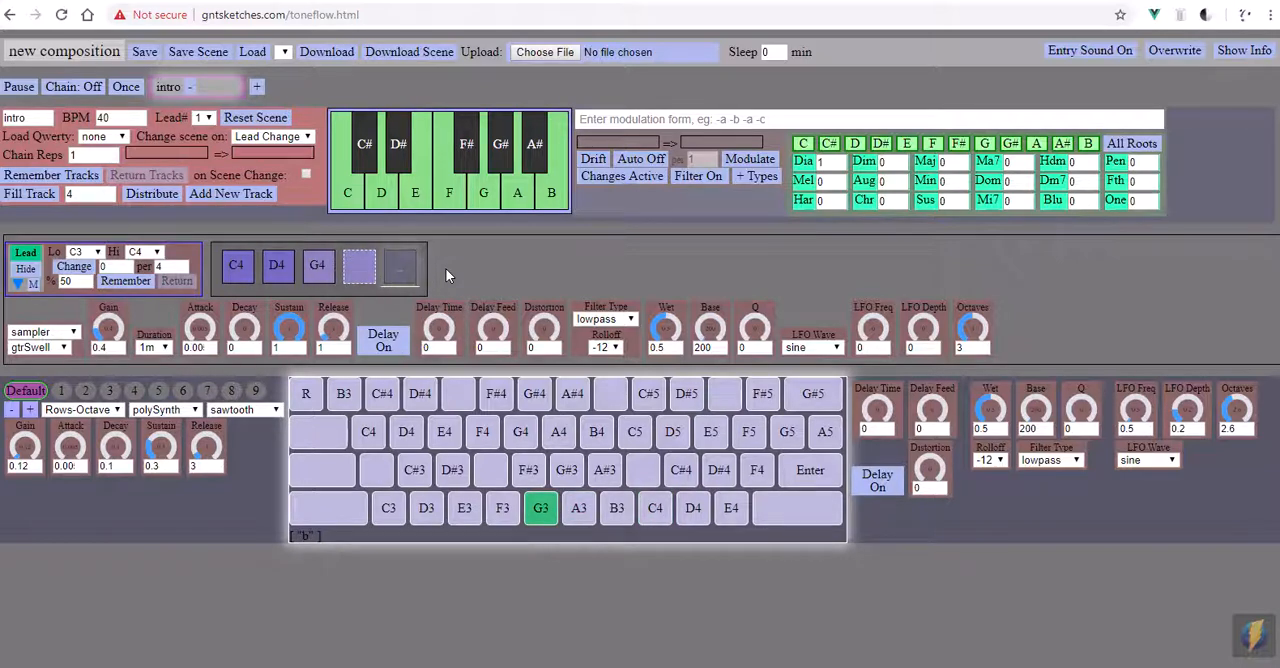
key("b")
key("b")
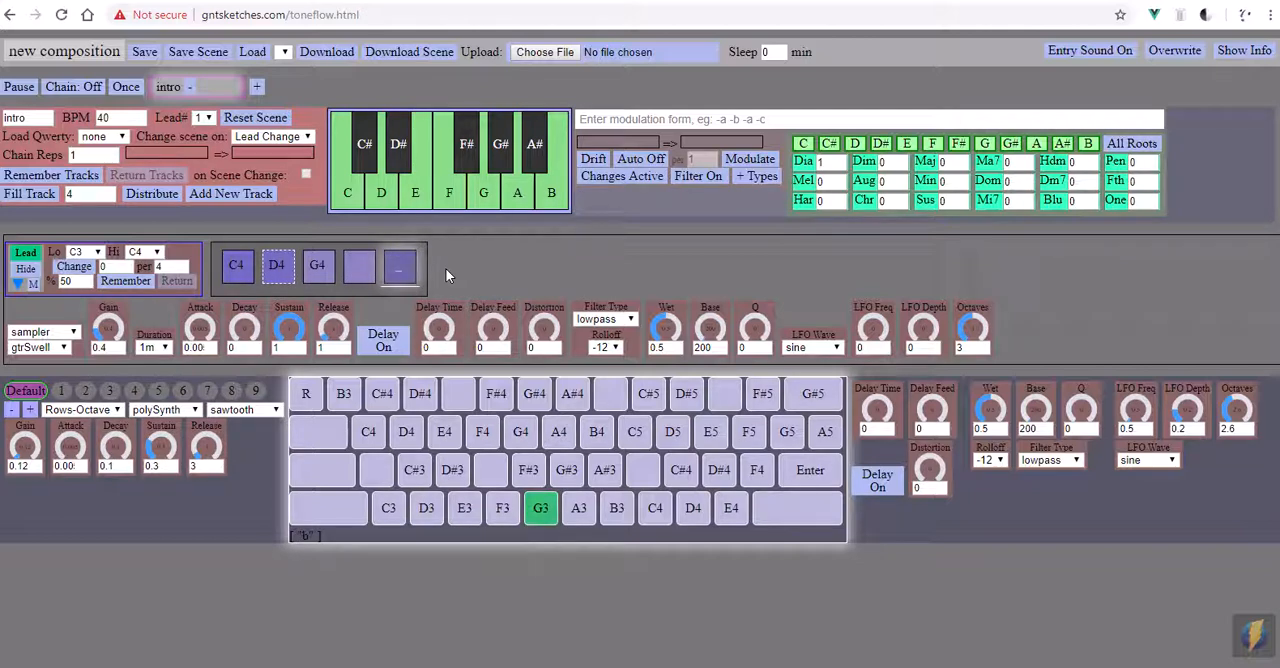
key("n")
key("m")
key("comma")
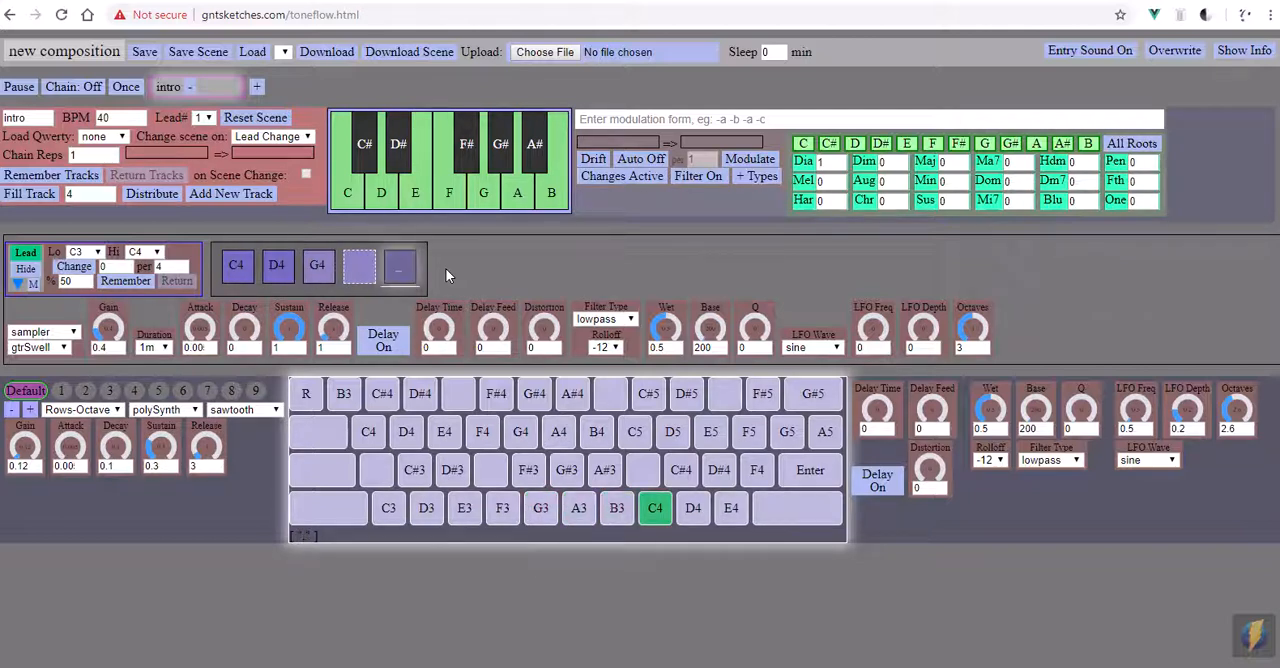
key("space")
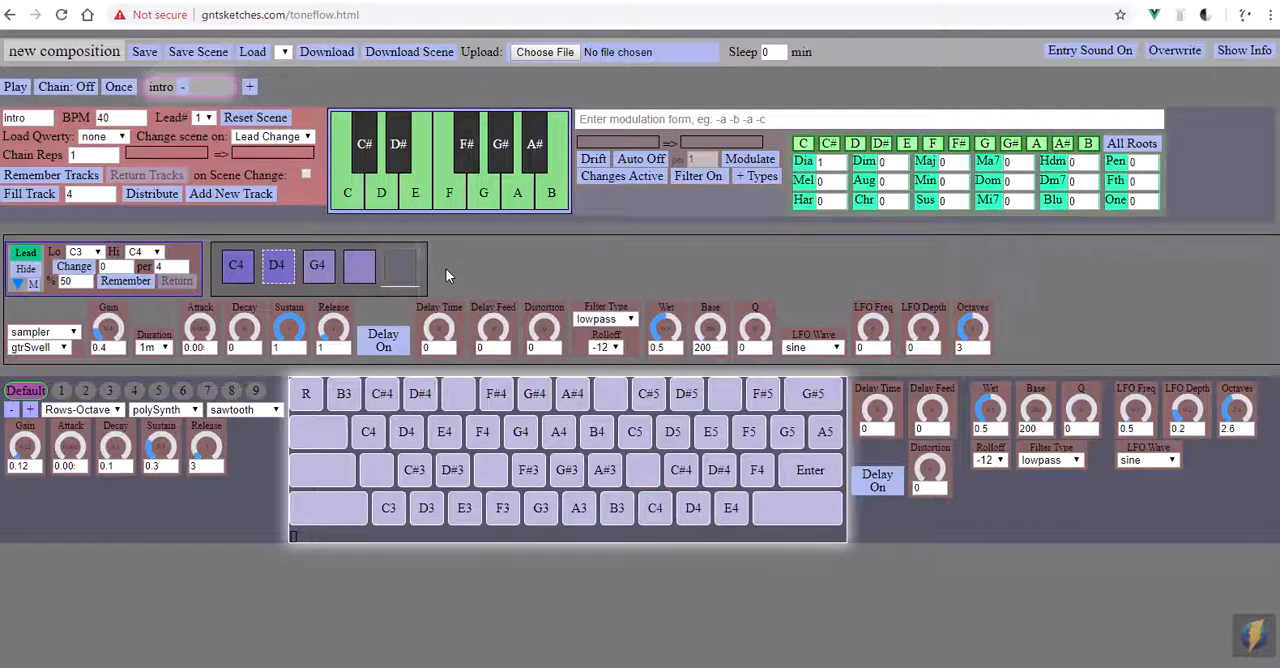
key("shift+r")
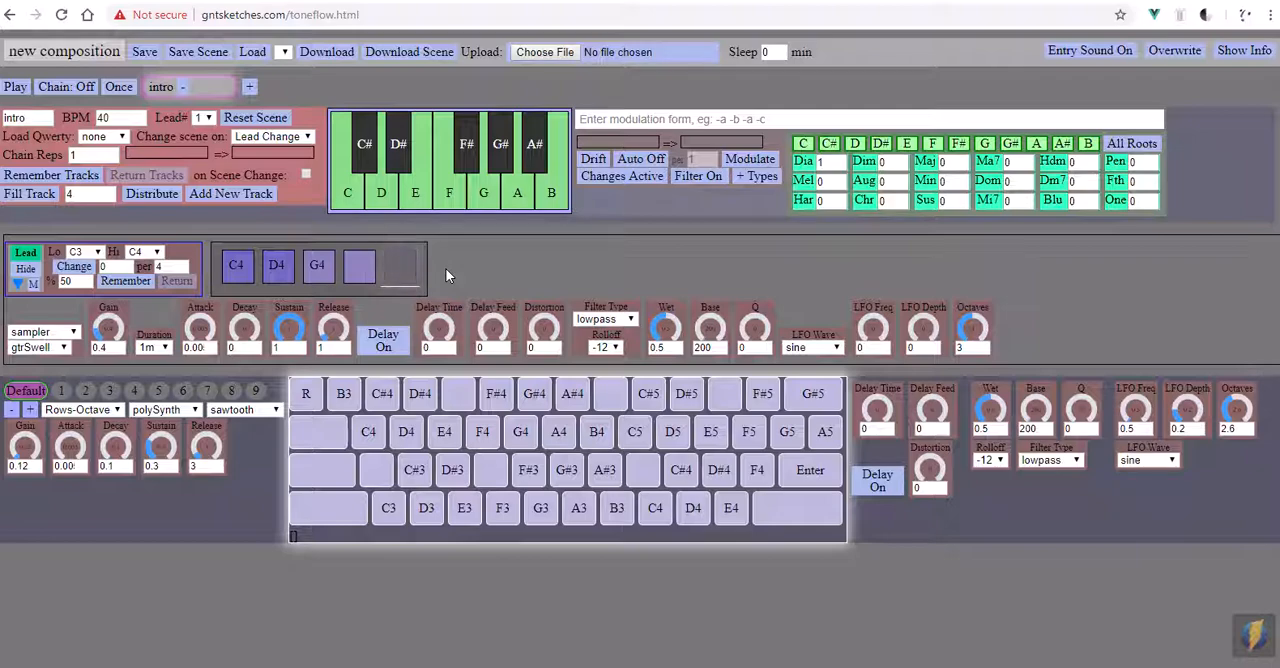
- Show the info pages and look through the About page, from the introduction to the technical notes and back
left_click(1230, 53)
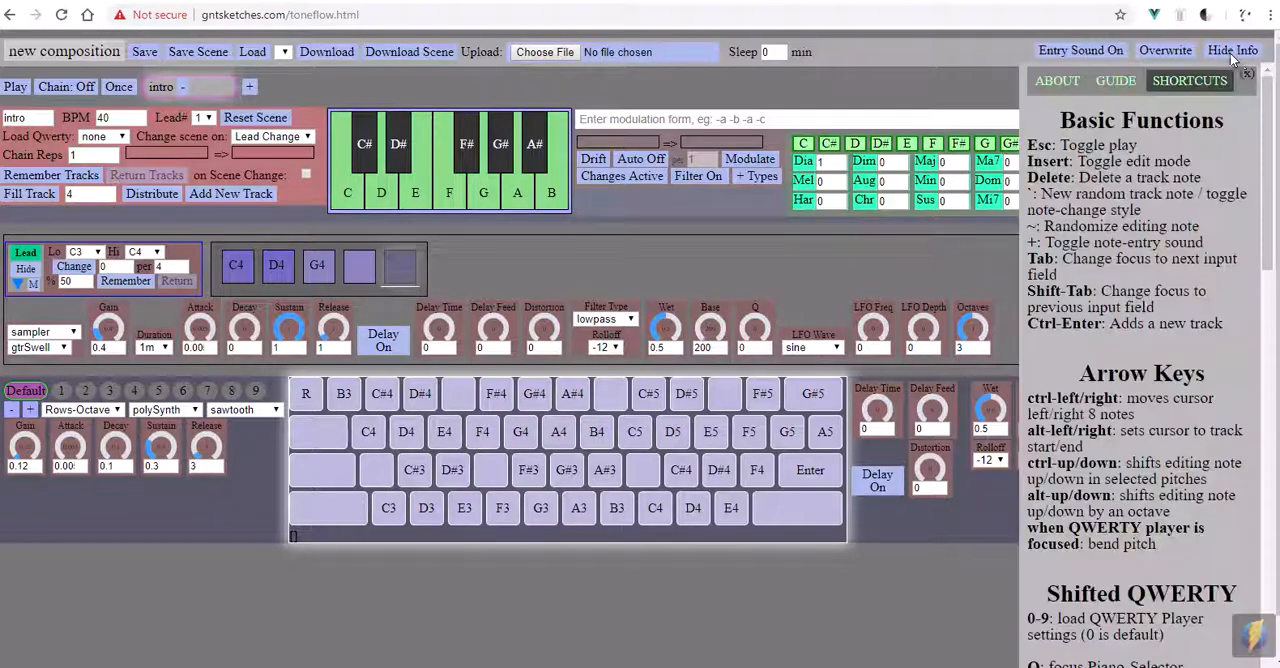
left_click(1060, 82)
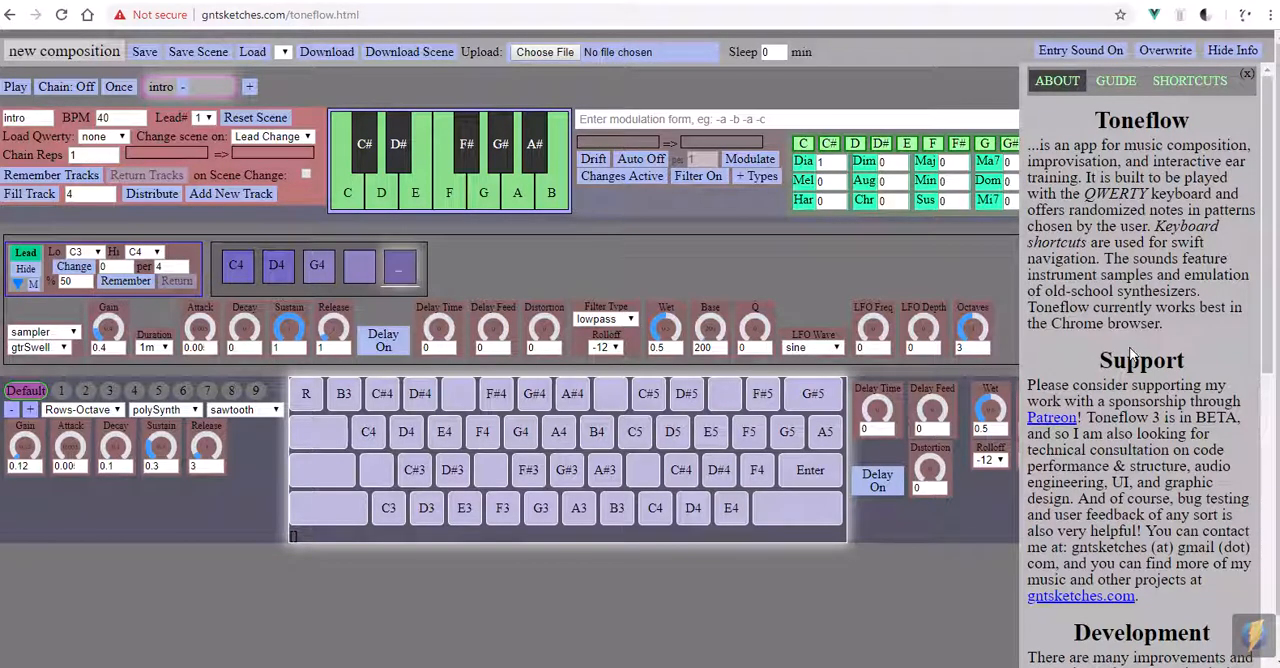
scroll(1147, 426, "down", 9)
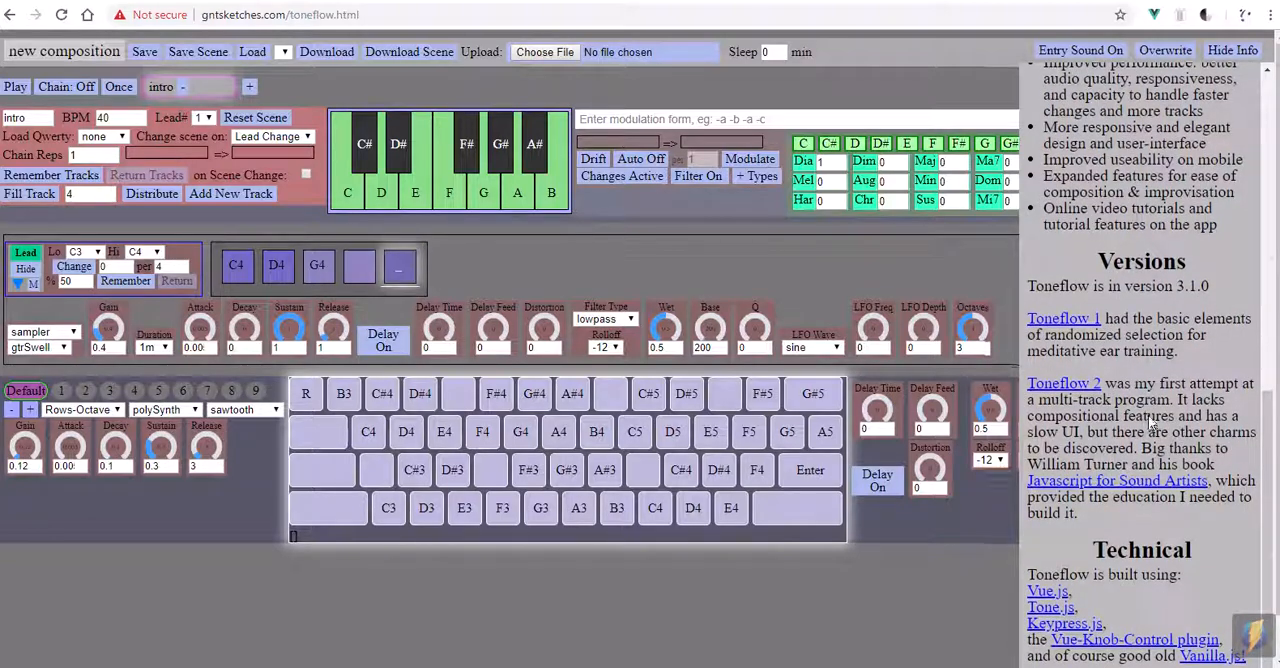
scroll(1148, 422, "up", 10)
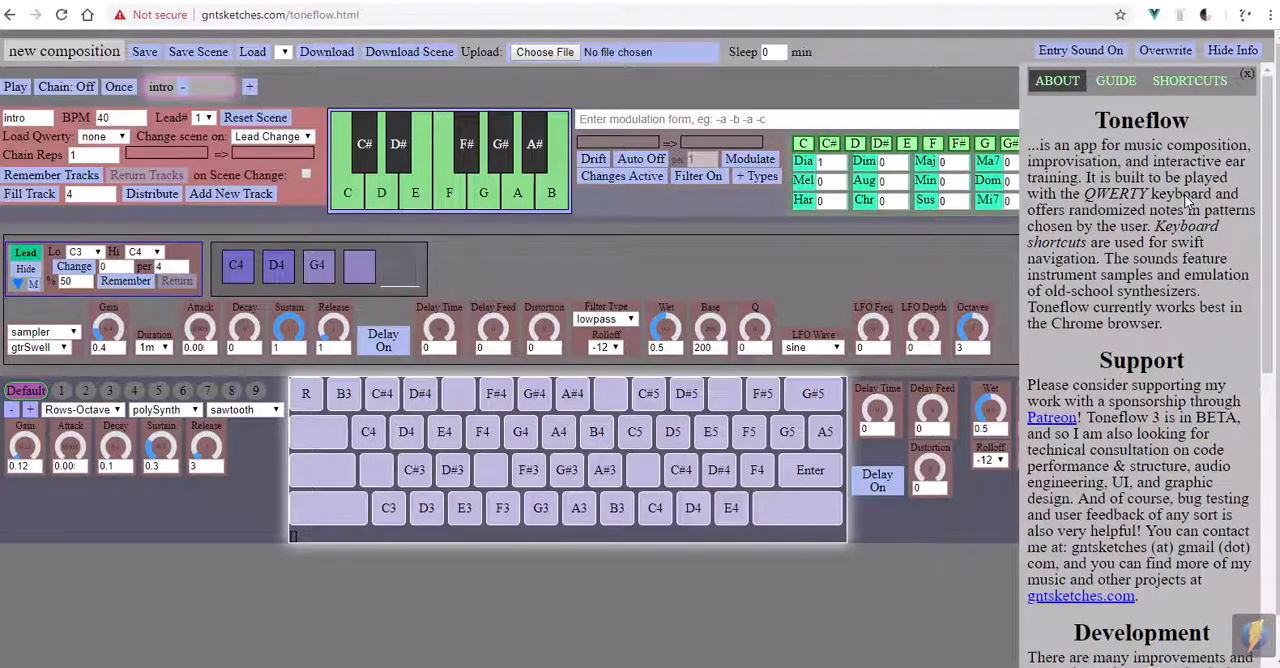